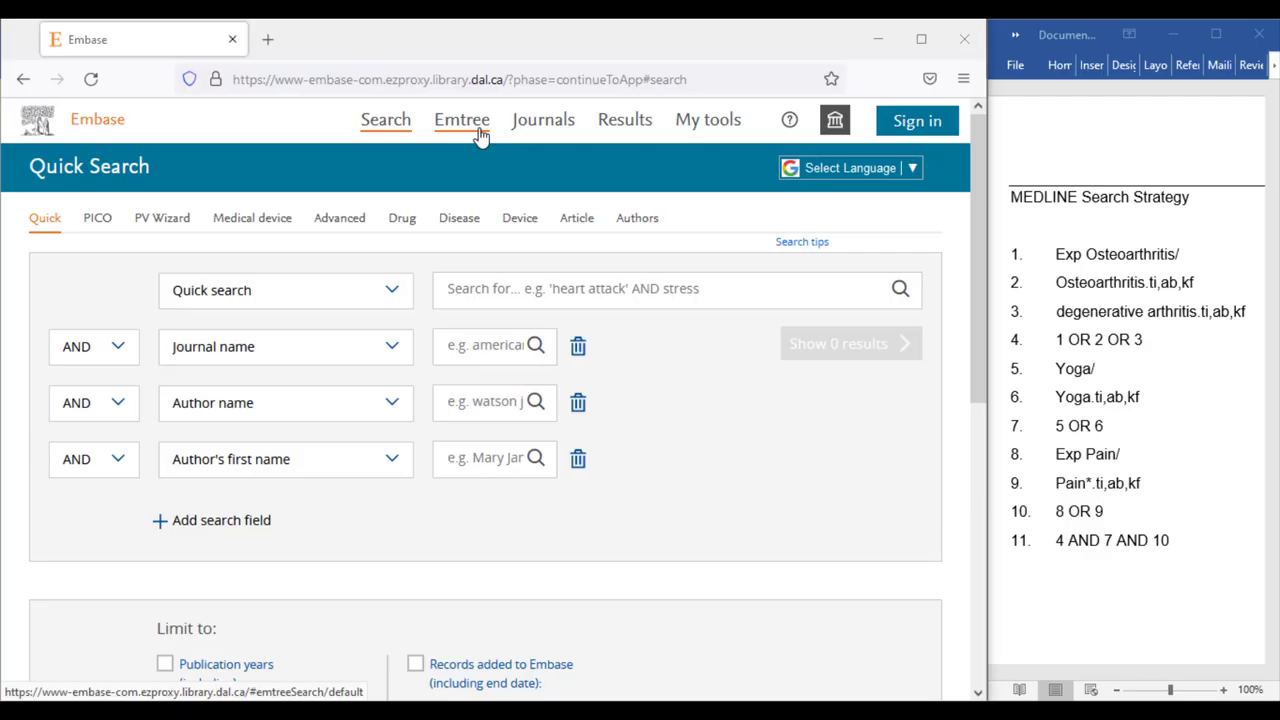
Step: Run the exploded Emtree term 'osteoarthritis'/exp as search #1, returning 144,323 results
left_click(480, 137)
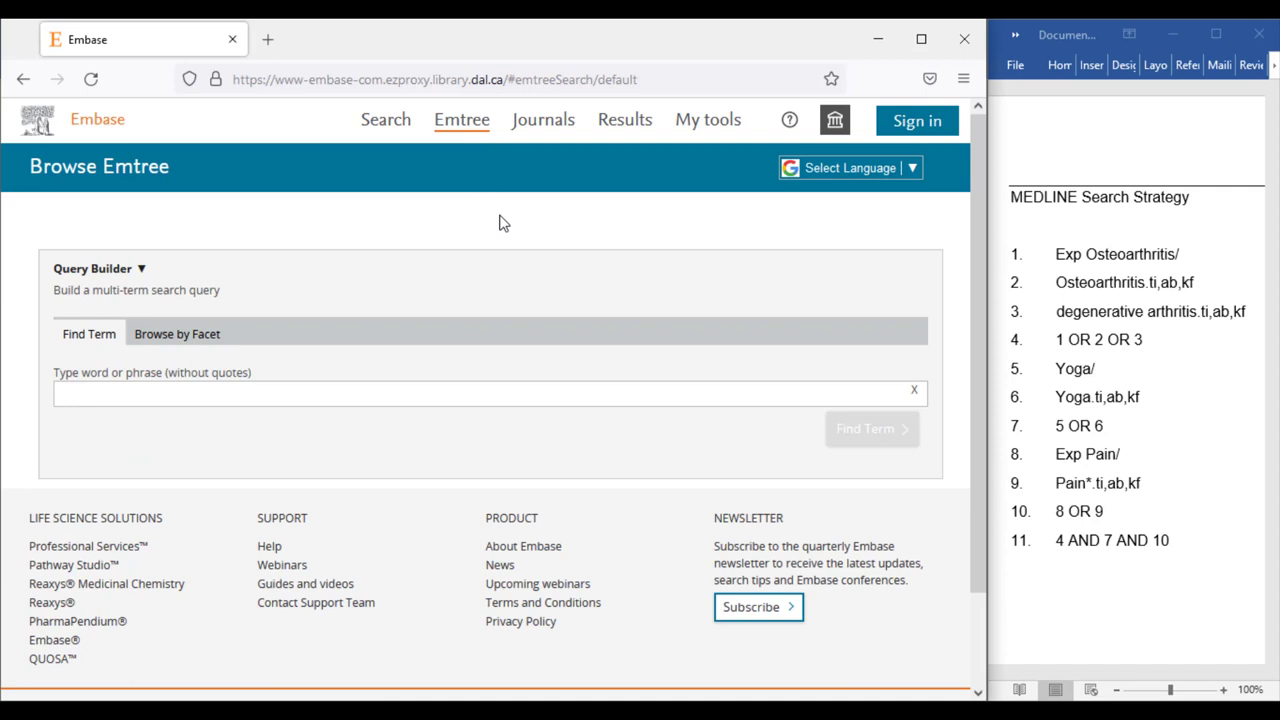
type("Oste")
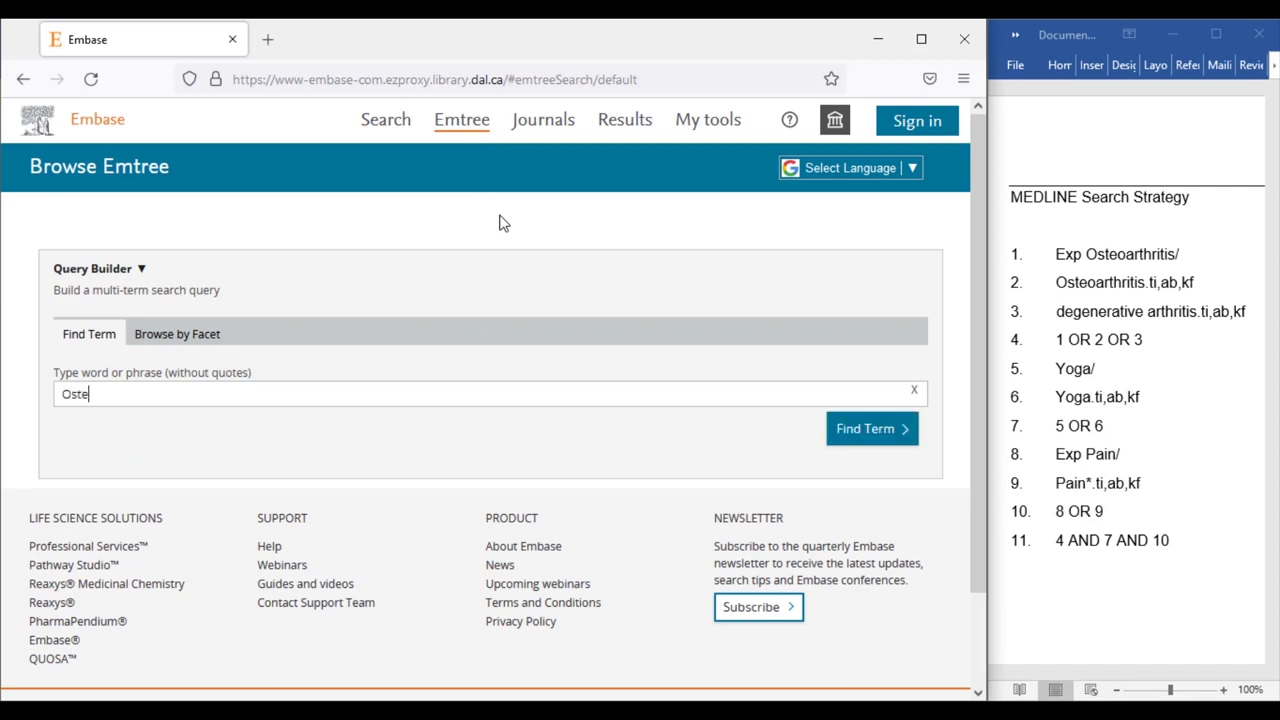
type("oarthritis")
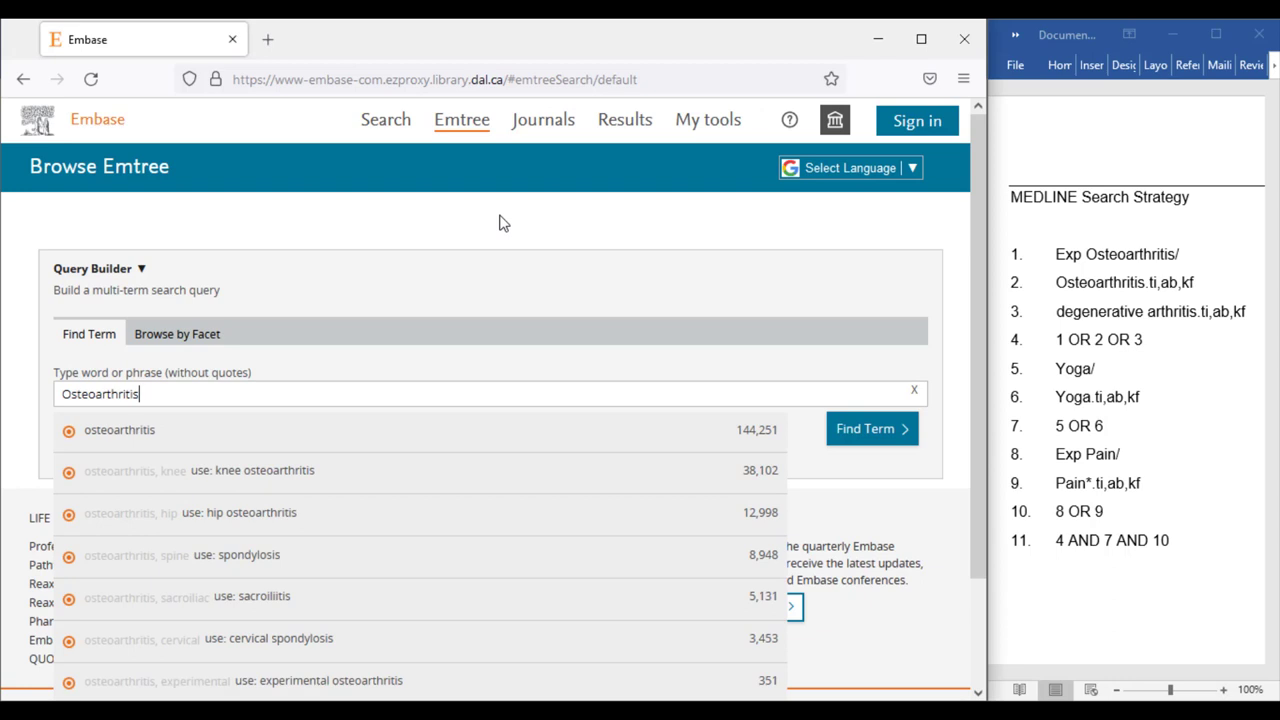
left_click(399, 428)
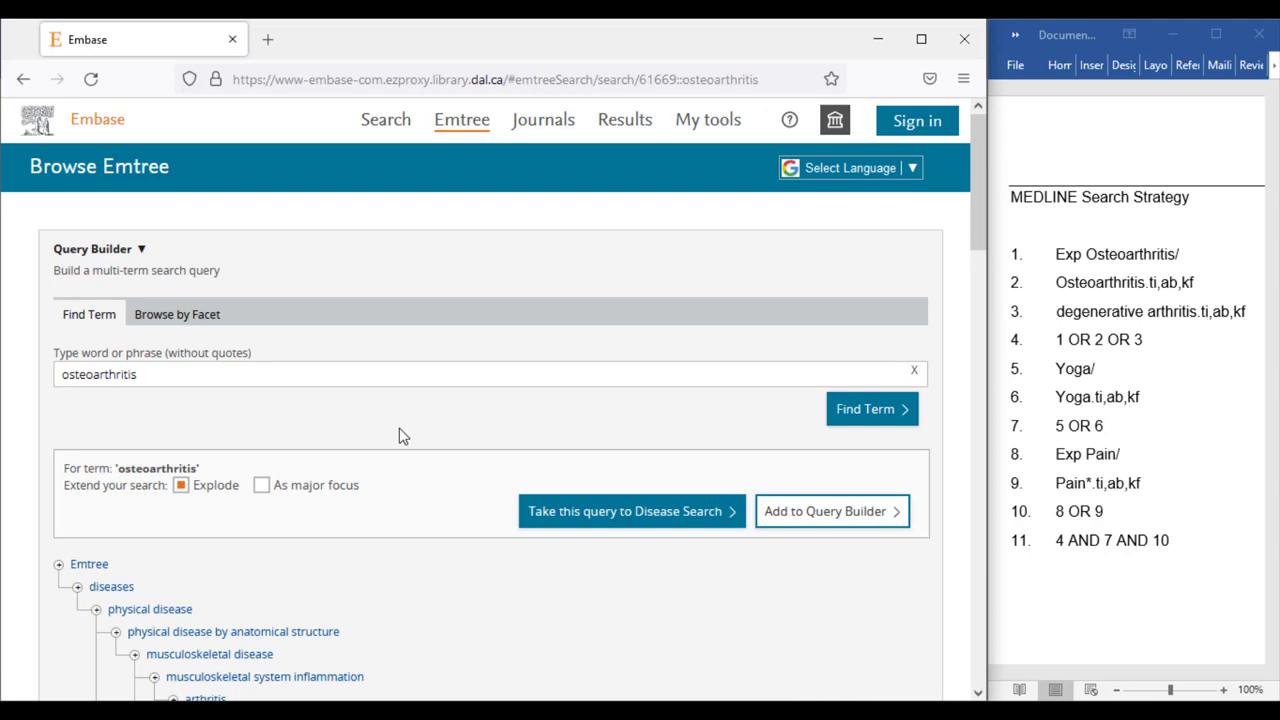
scroll(399, 436, "down", 20)
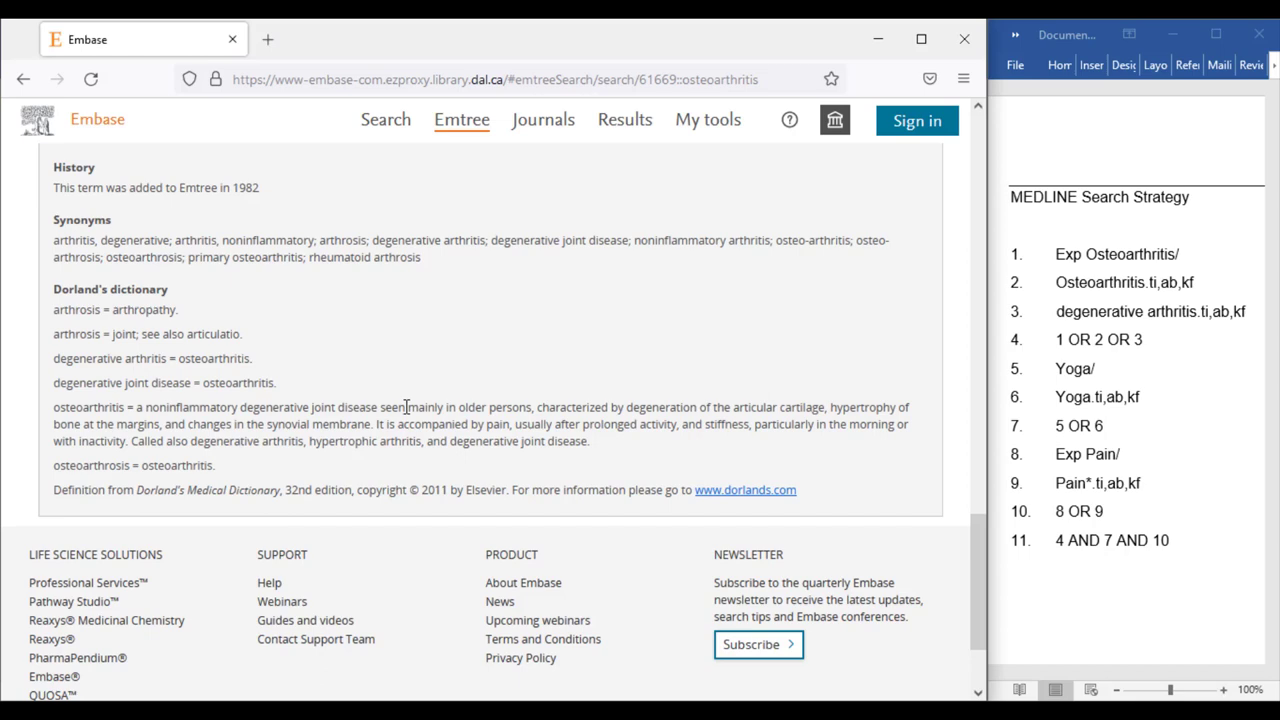
scroll(430, 350, "up", 5)
scroll(432, 354, "up", 1)
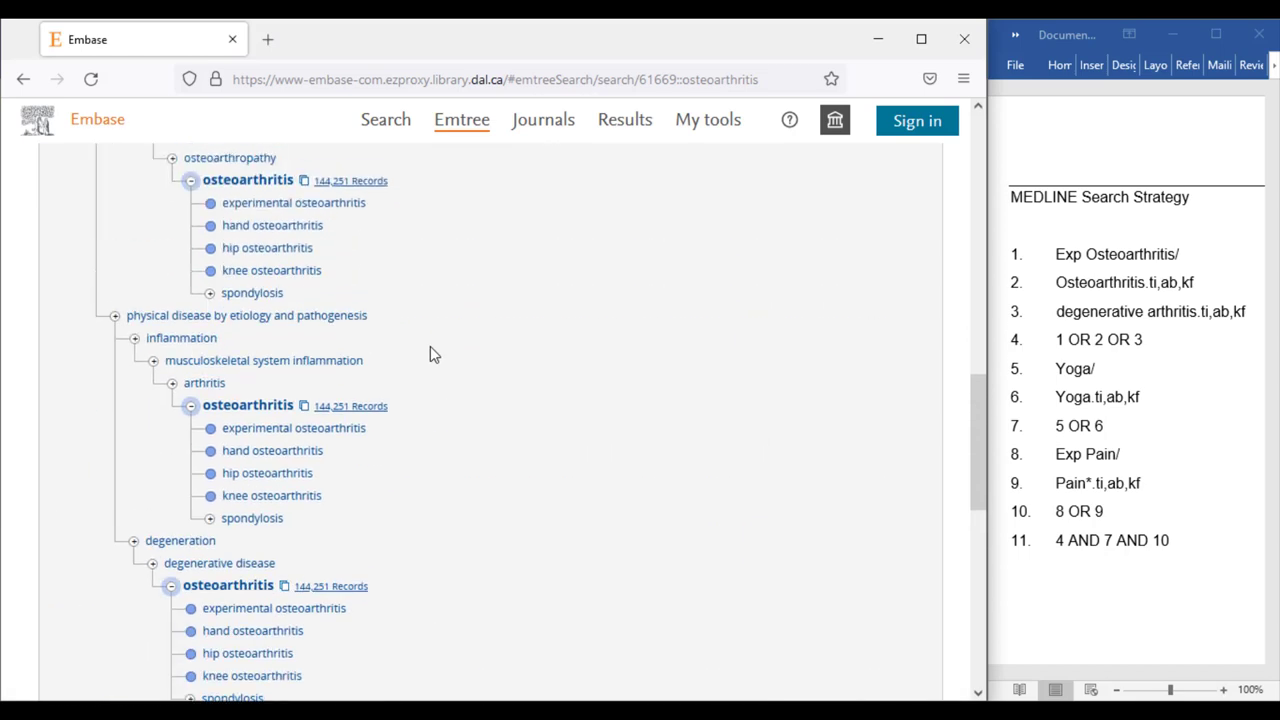
scroll(430, 353, "up", 5)
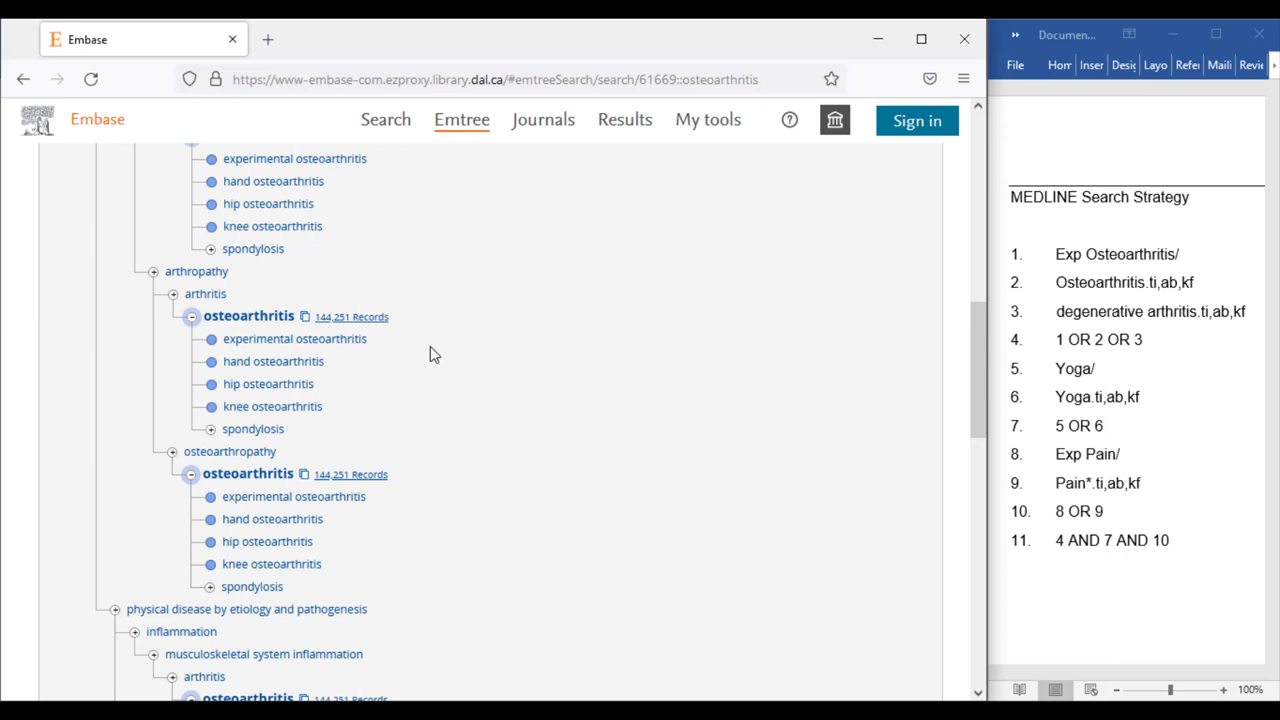
scroll(430, 354, "up", 6)
scroll(430, 346, "up", 5)
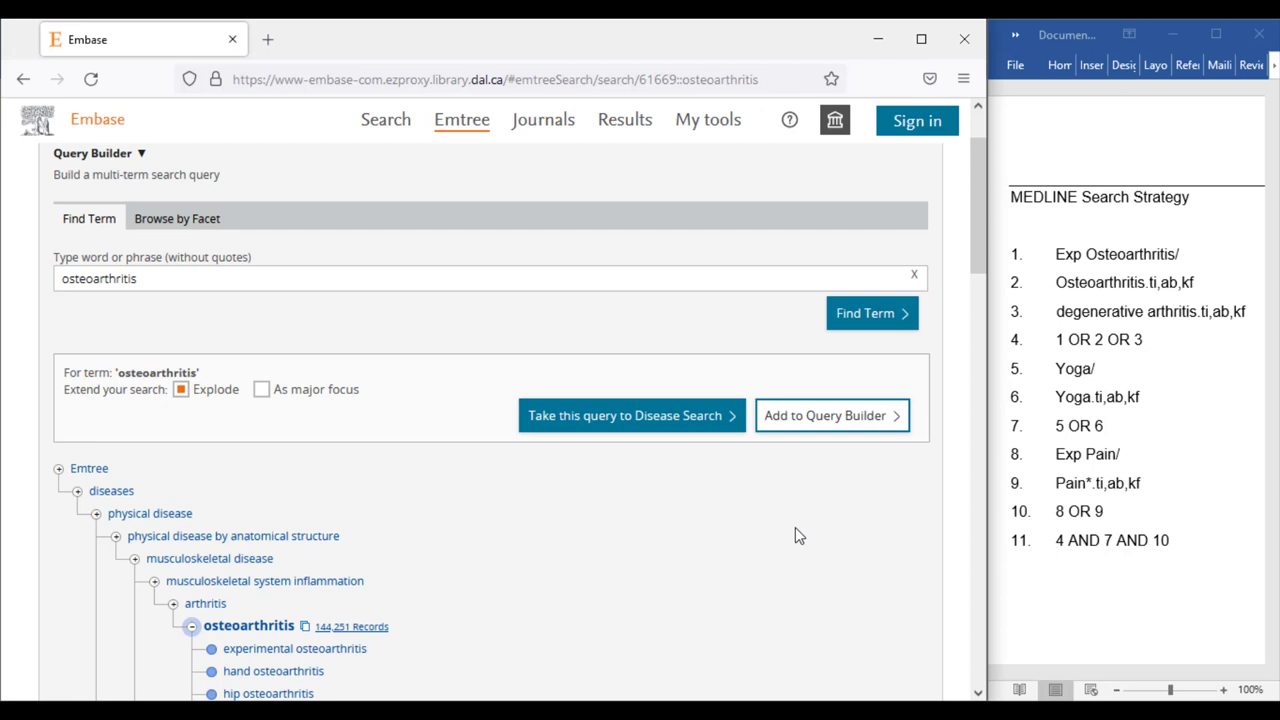
left_click(840, 416)
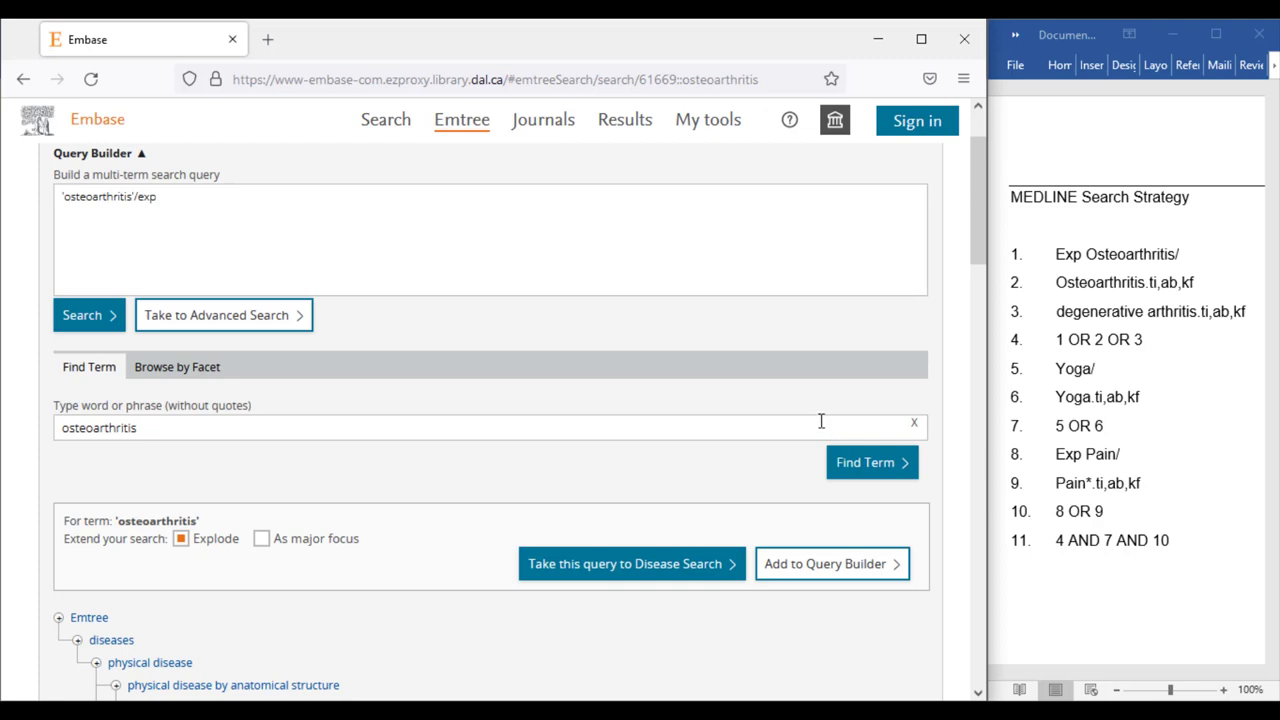
left_click(100, 316)
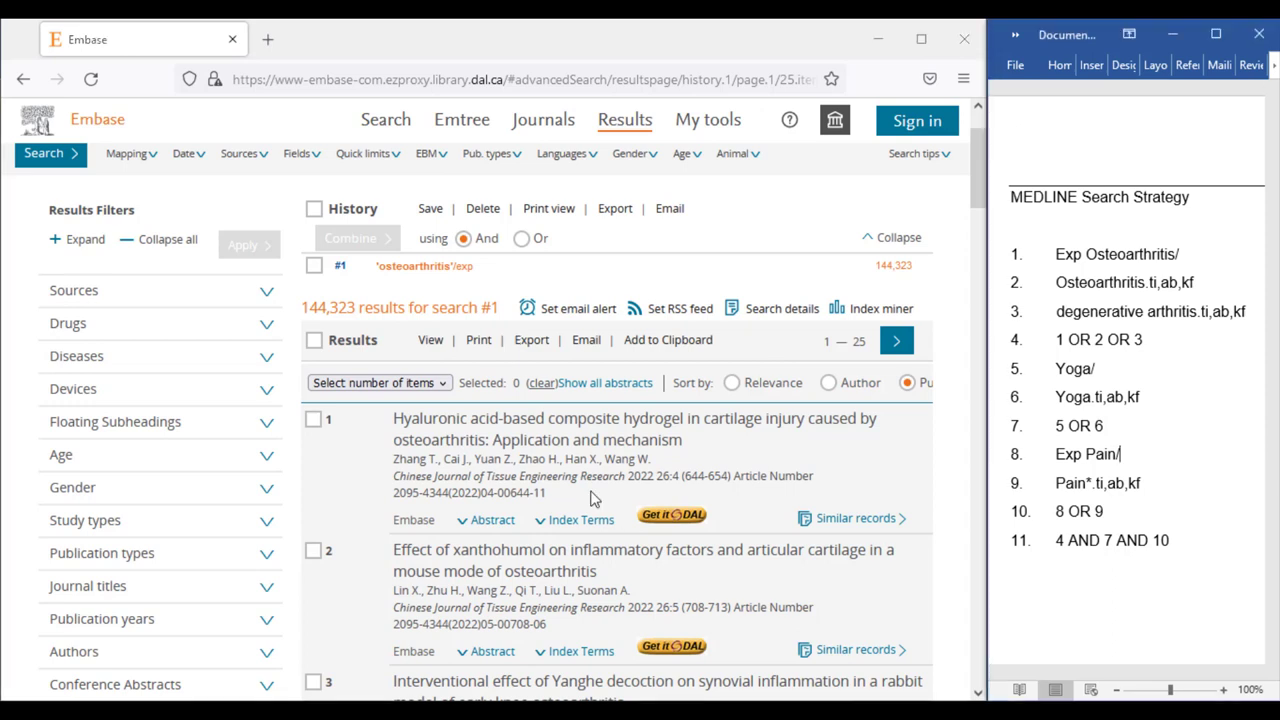
Step: Replace the query with osteoarthritis:ti,ab,kw and run it as search #2 (106,767 results)
scroll(177, 203, "up", 1)
key("BackSpace")
key("BackSpace")
key("BackSpace")
key("BackSpace")
key("BackSpace")
key("BackSpace")
key("BackSpace")
key("BackSpace")
key("BackSpace")
key("BackSpace")
key("BackSpace")
key("BackSpace")
key("BackSpace")
key("BackSpace")
key("BackSpace")
key("BackSpace")
key("BackSpace")
key("BackSpace")
key("BackSpace")
key("BackSpace")
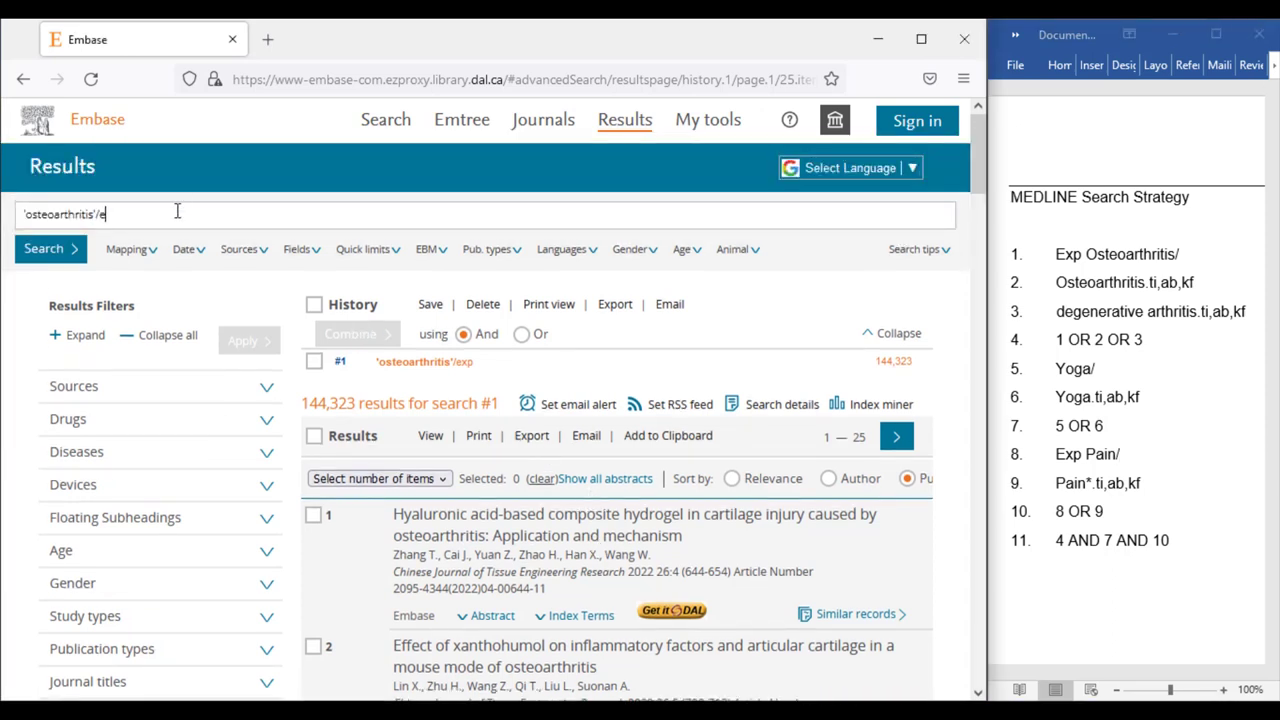
type("osteoar")
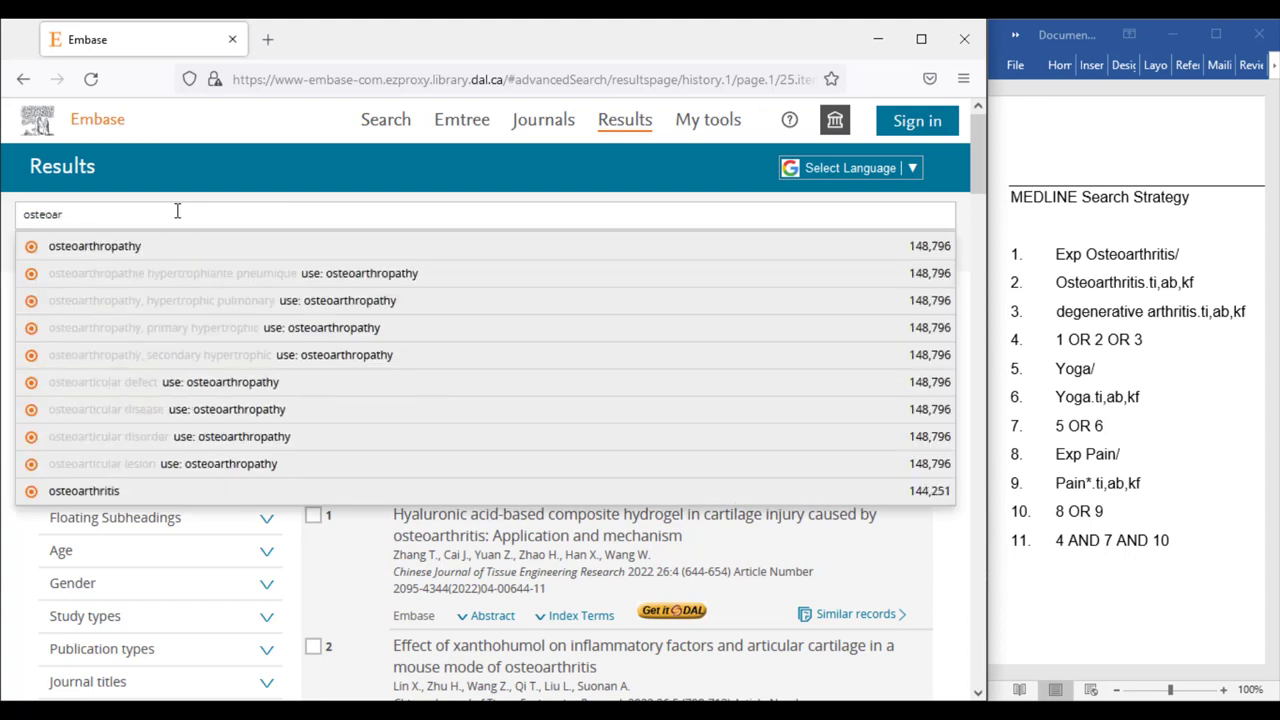
type("thritis")
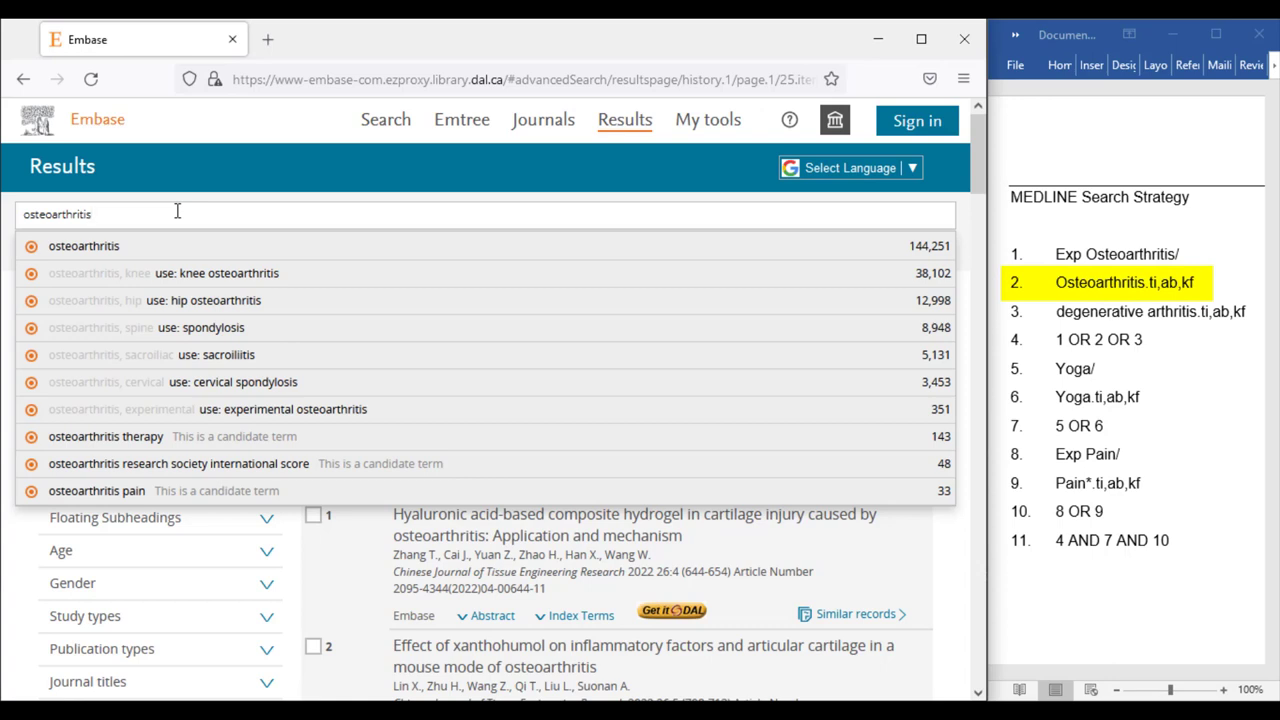
key("Return")
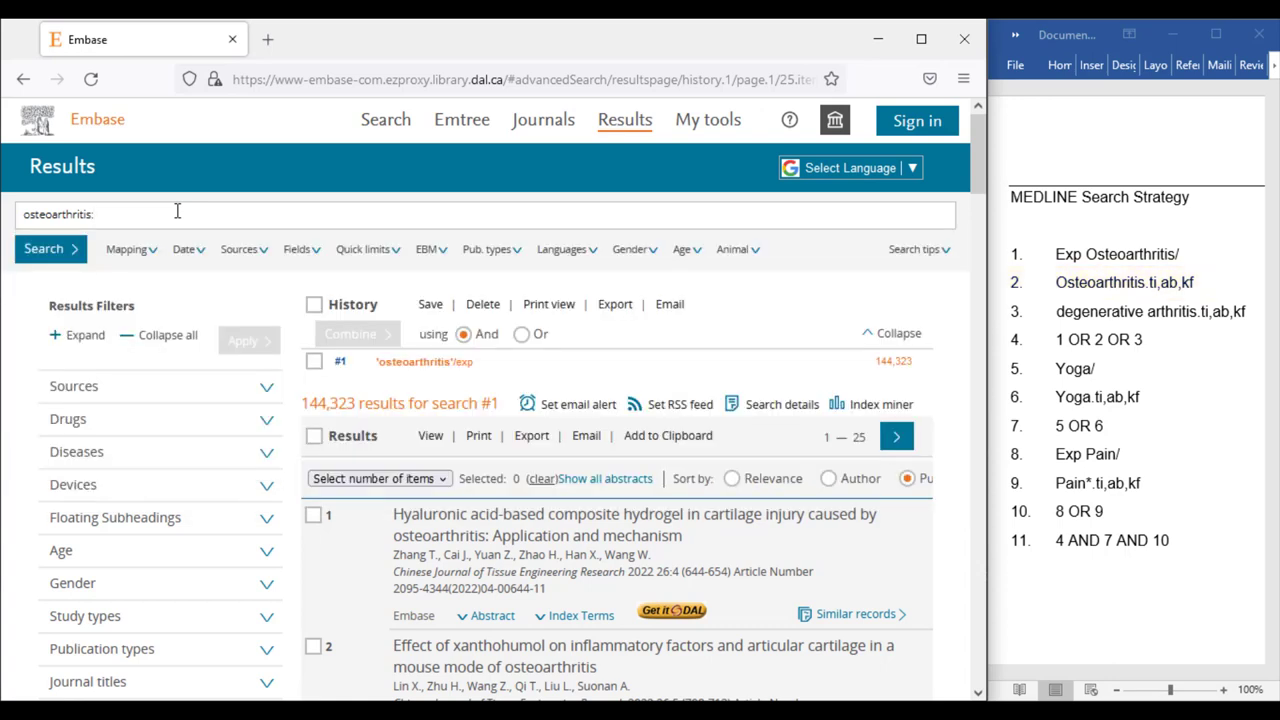
type(":ti,ab,kw")
left_click(44, 255)
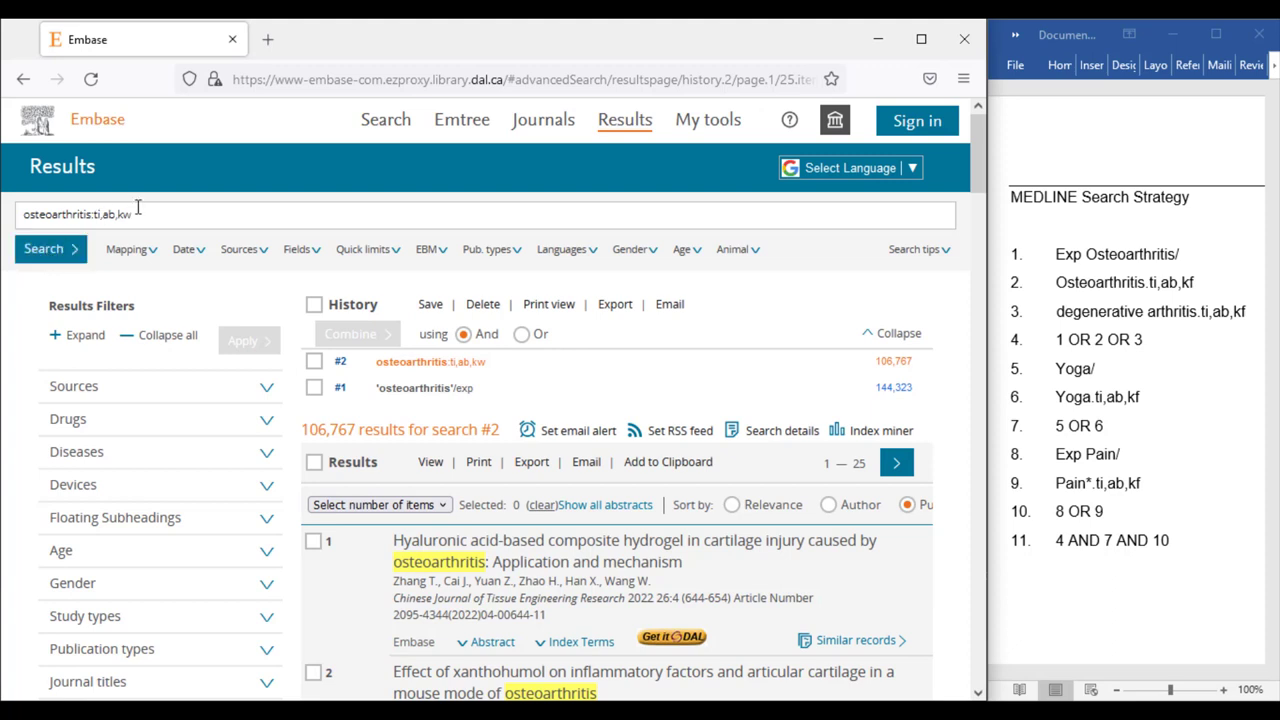
Step: Run 'degenerative arthritis':ti,ab,kw as search #3, returning 1,636 results
left_click_drag(133, 214, 15, 236)
key("BackSpace")
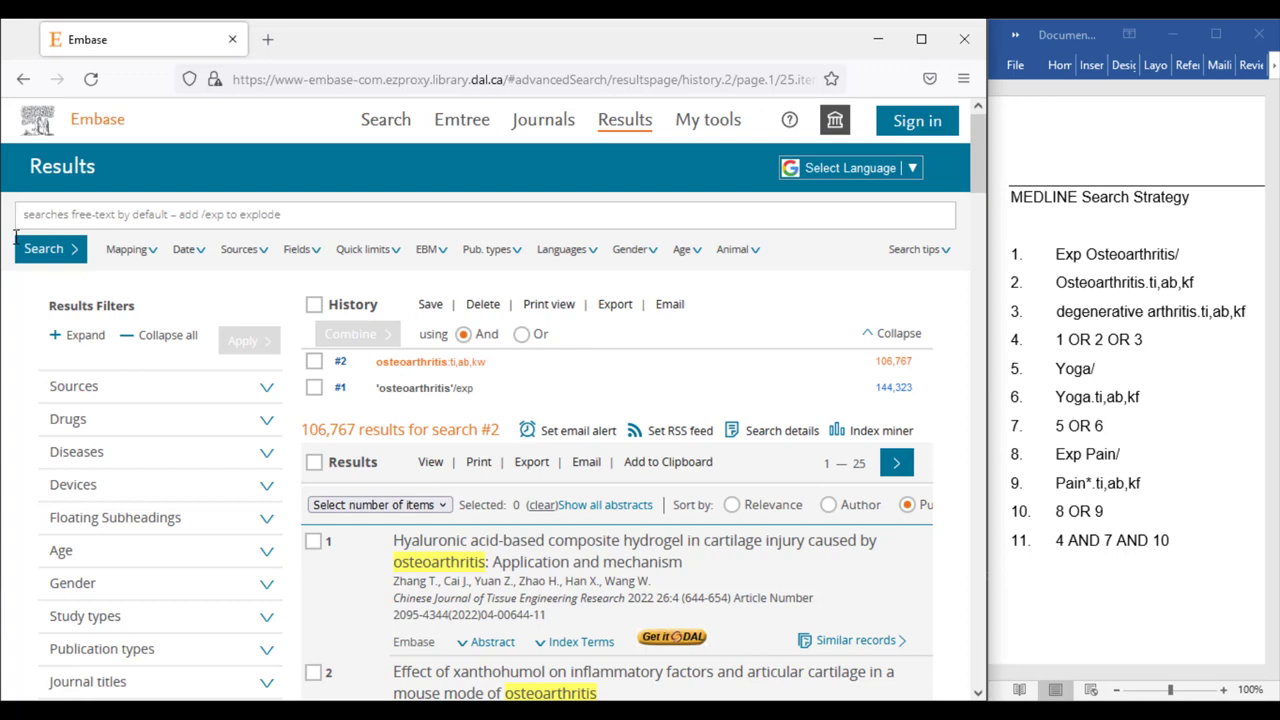
type("'dege")
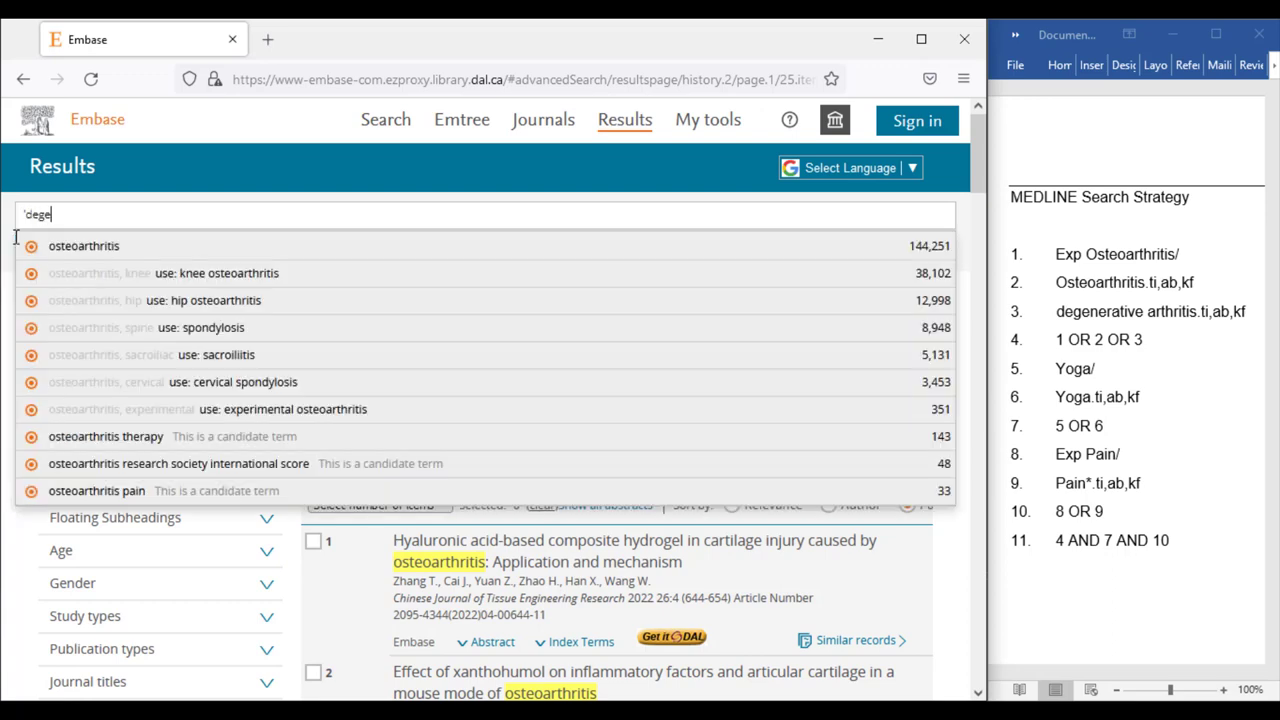
type("nerative a")
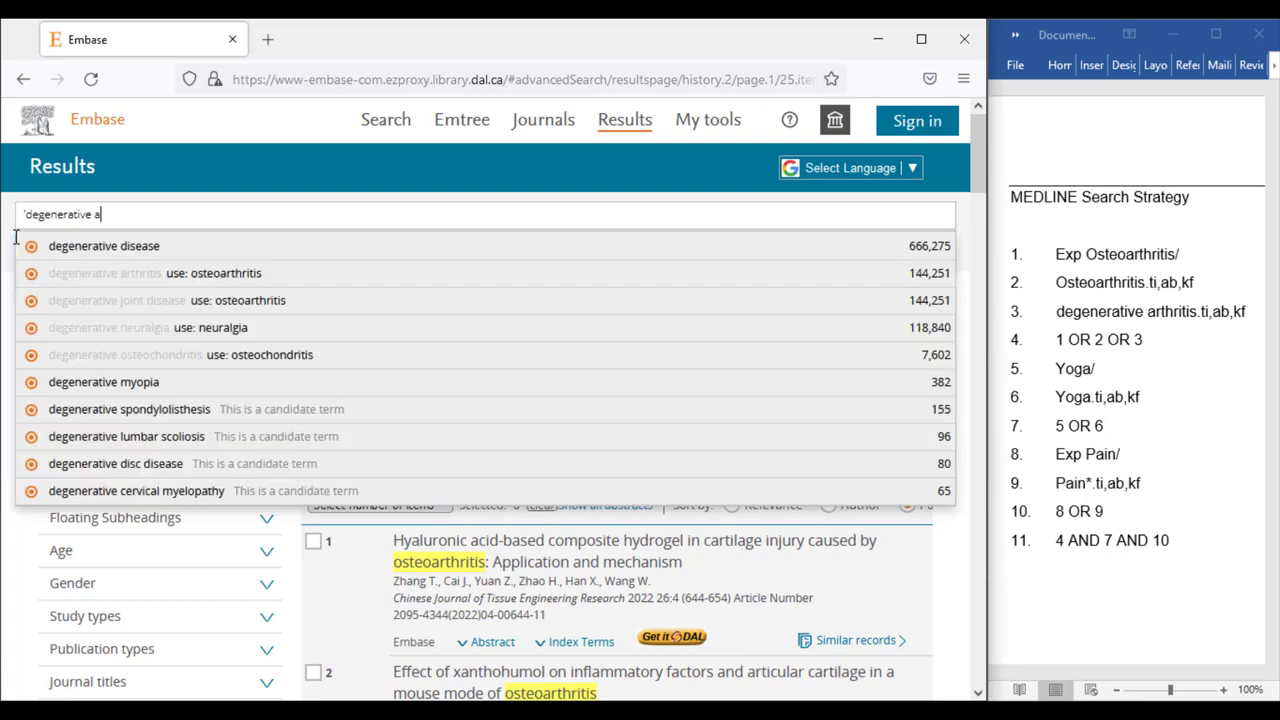
type("rthritis'")
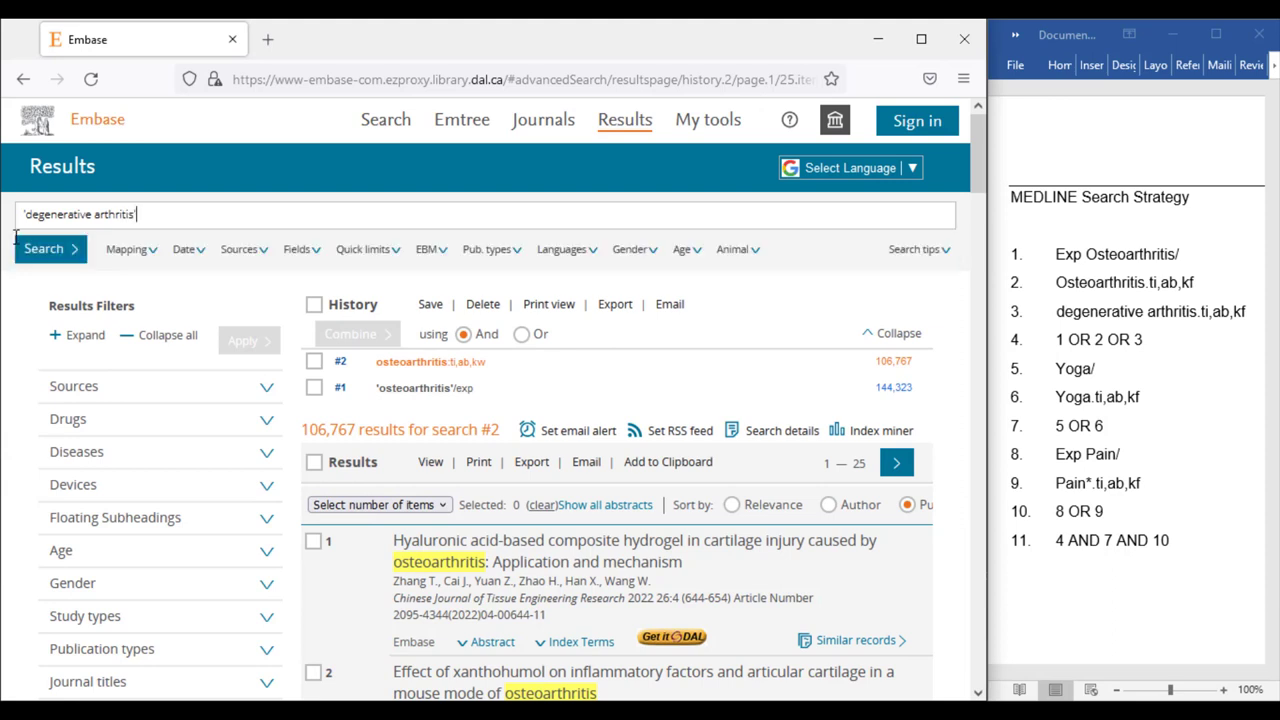
type(":ti,ab,kw")
key("Return")
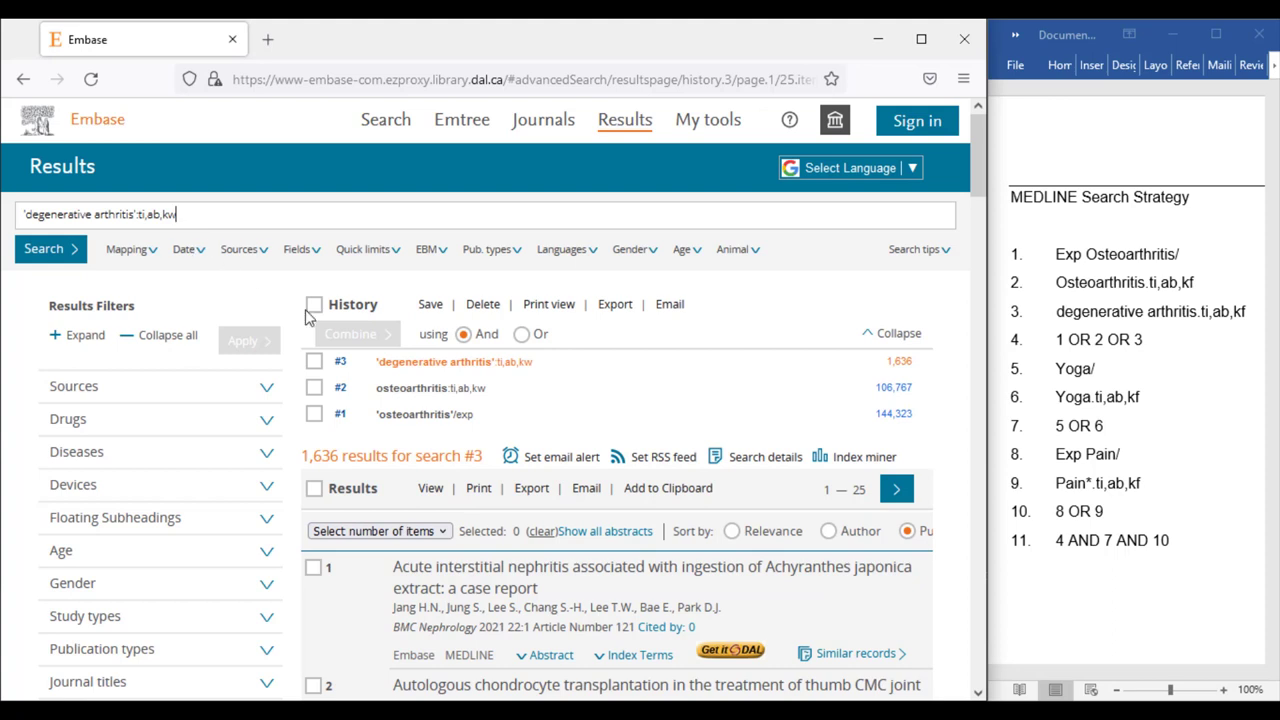
Step: Combine searches #1, #2 and #3 with OR into search #4 (165,442 results)
left_click(315, 414)
left_click(314, 388)
left_click(314, 362)
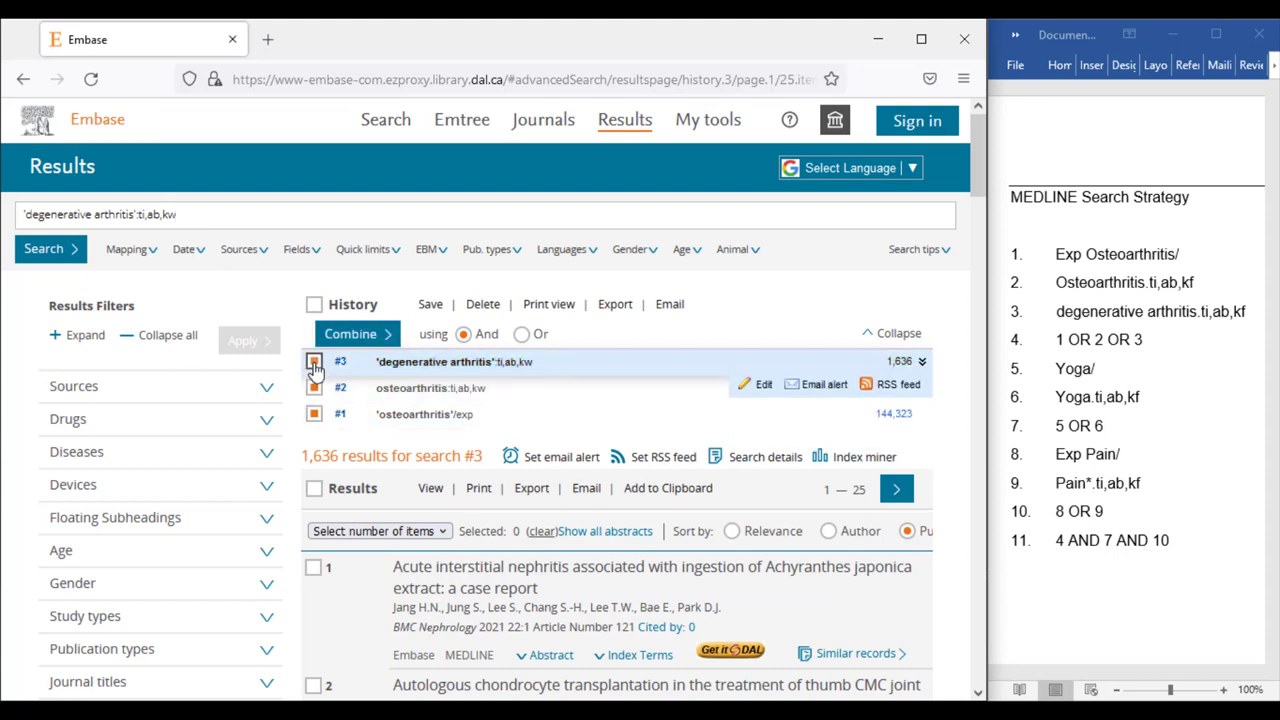
left_click(521, 334)
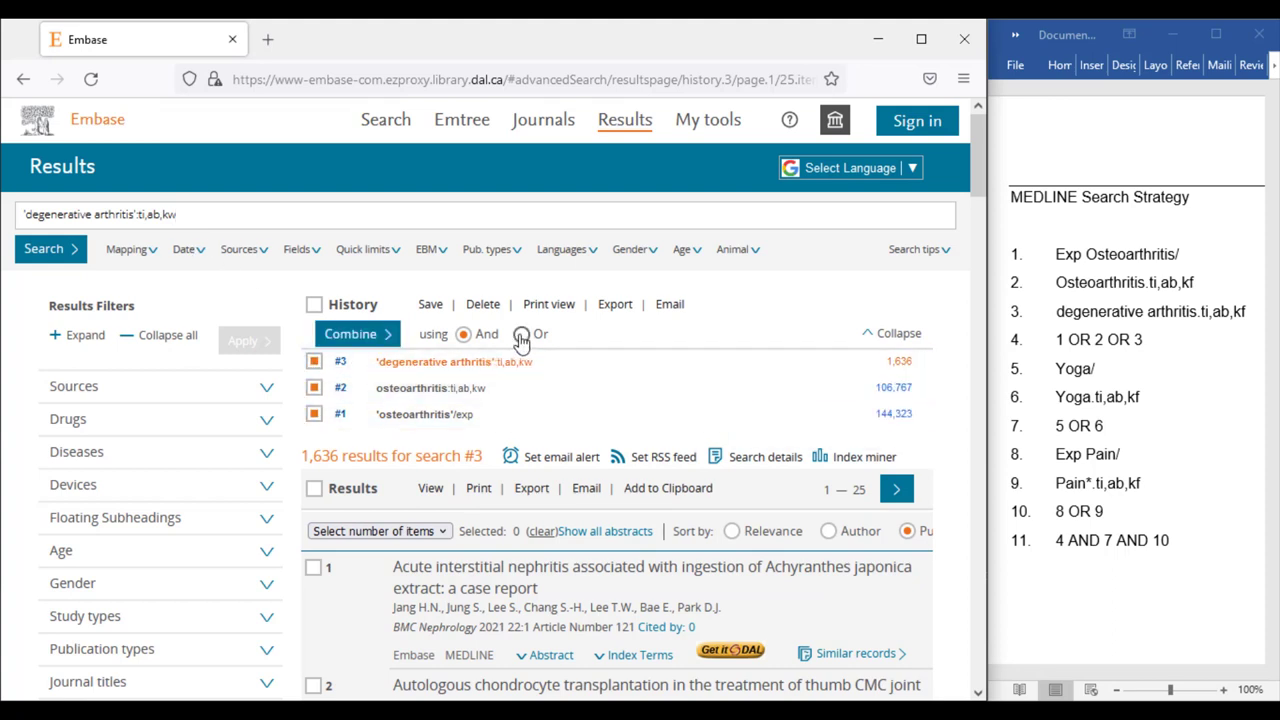
left_click(379, 338)
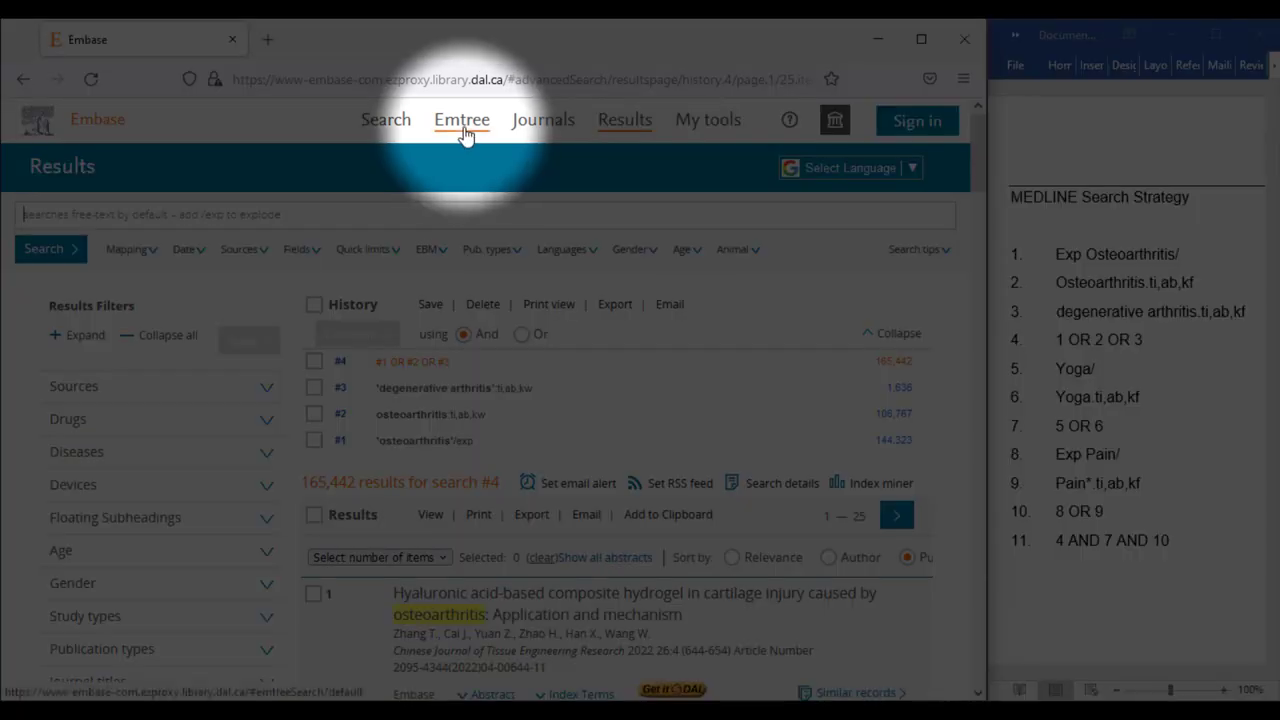
Step: Find the Emtree term yoga and run it exploded as 'yoga'/exp, search #5 (9,148 results)
left_click(461, 120)
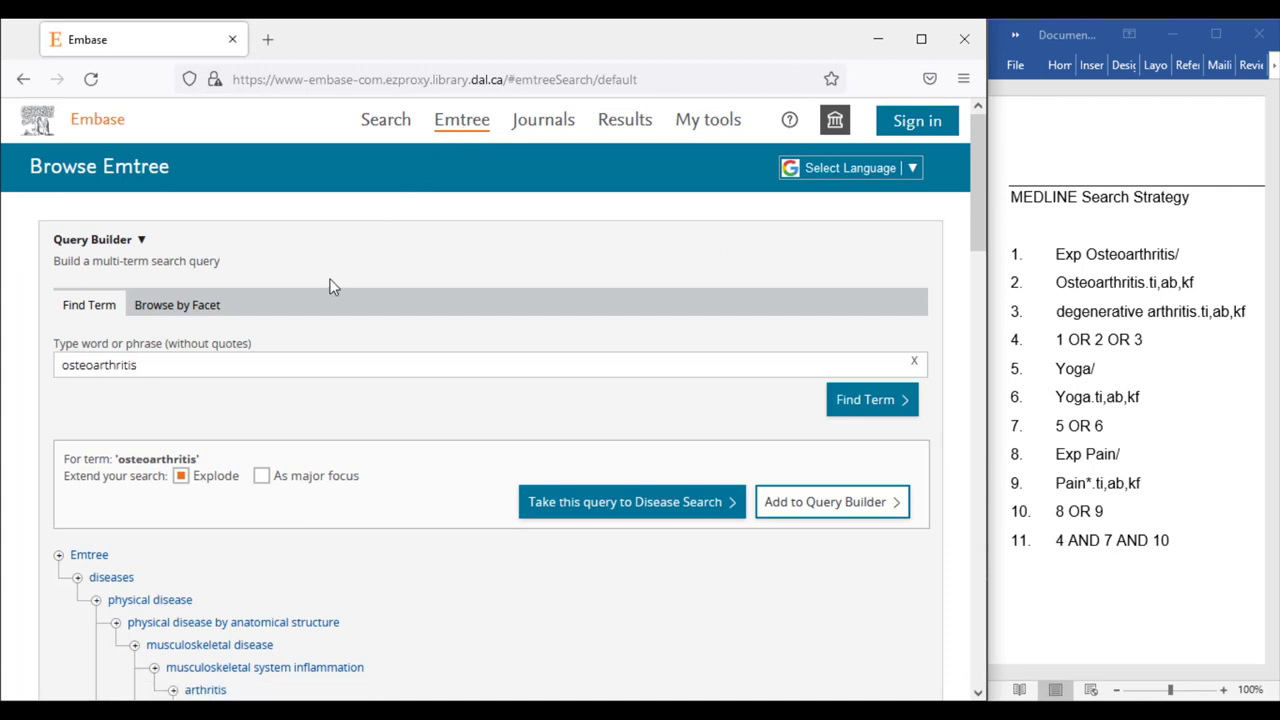
type("yoga")
left_click(286, 410)
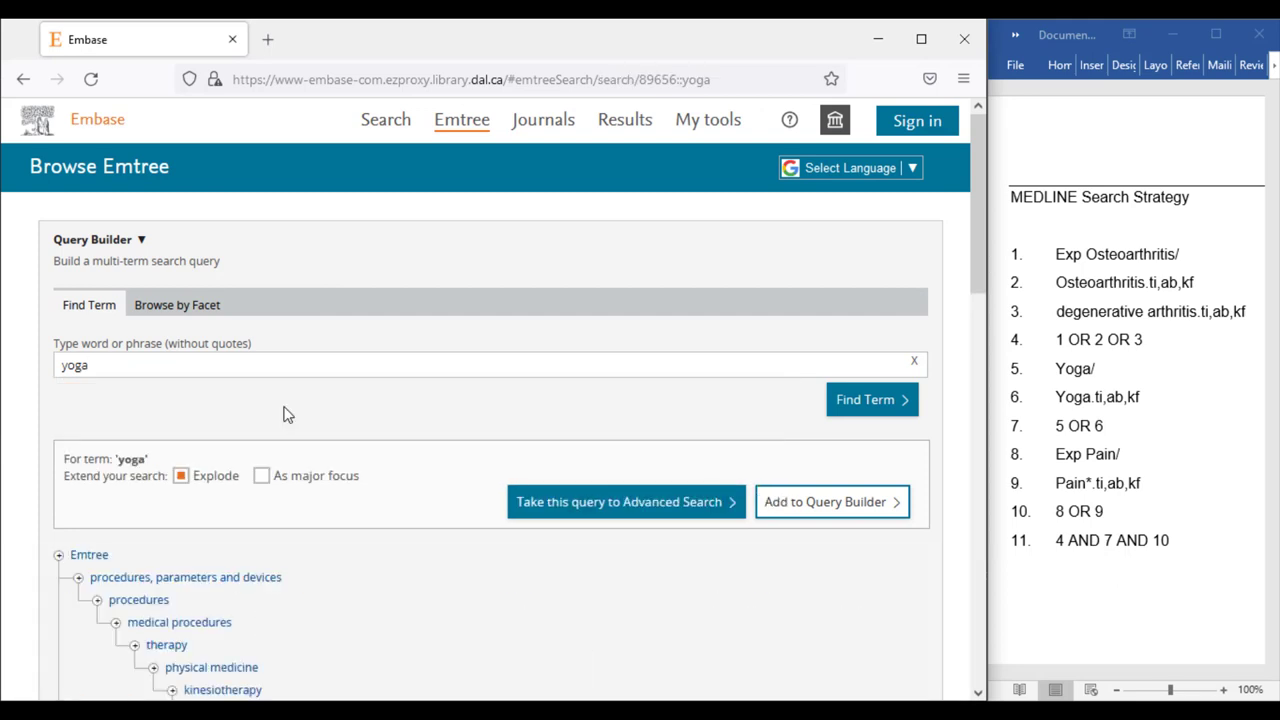
scroll(350, 515, "down", 3)
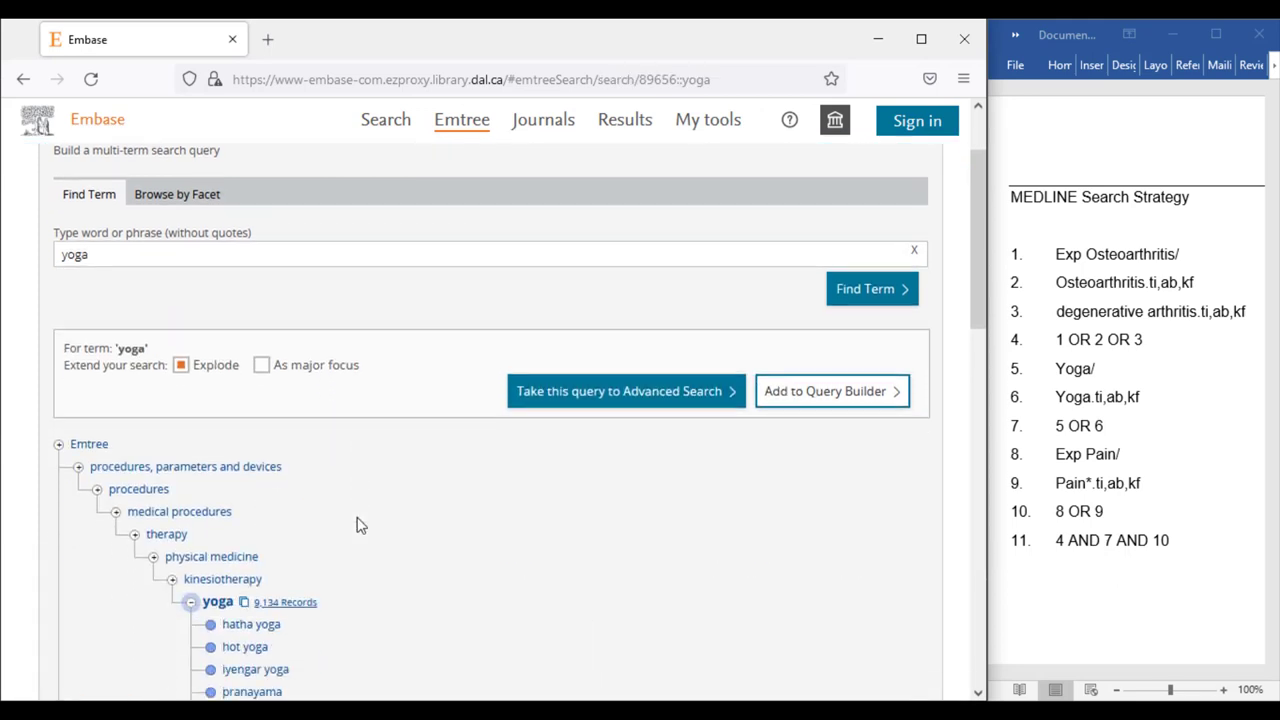
scroll(395, 530, "down", 3)
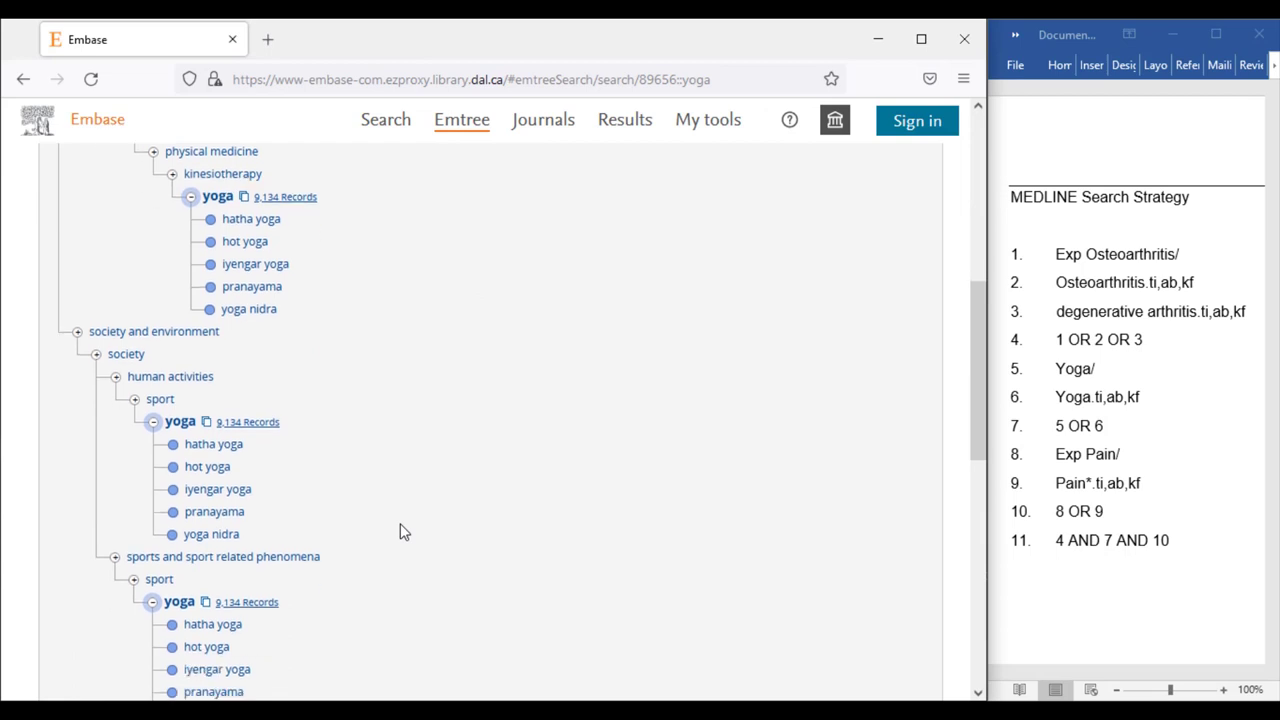
scroll(400, 532, "down", 2)
scroll(400, 532, "up", 10)
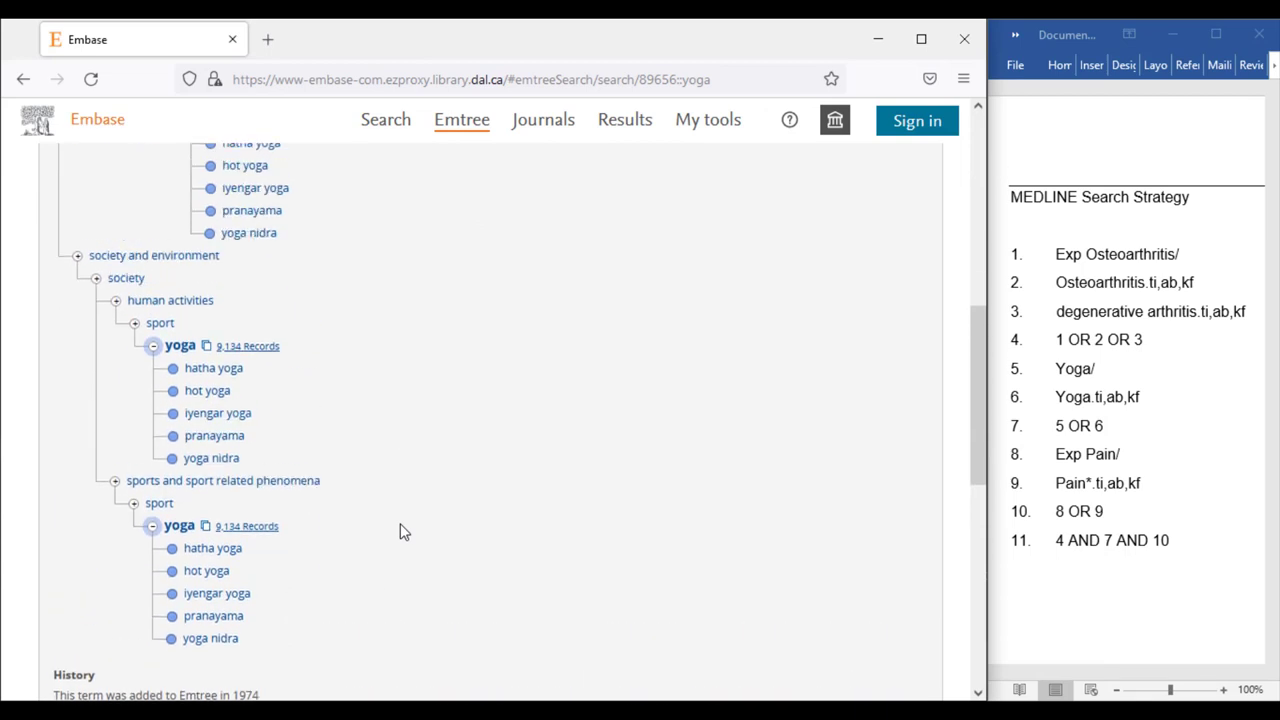
scroll(400, 532, "up", 1)
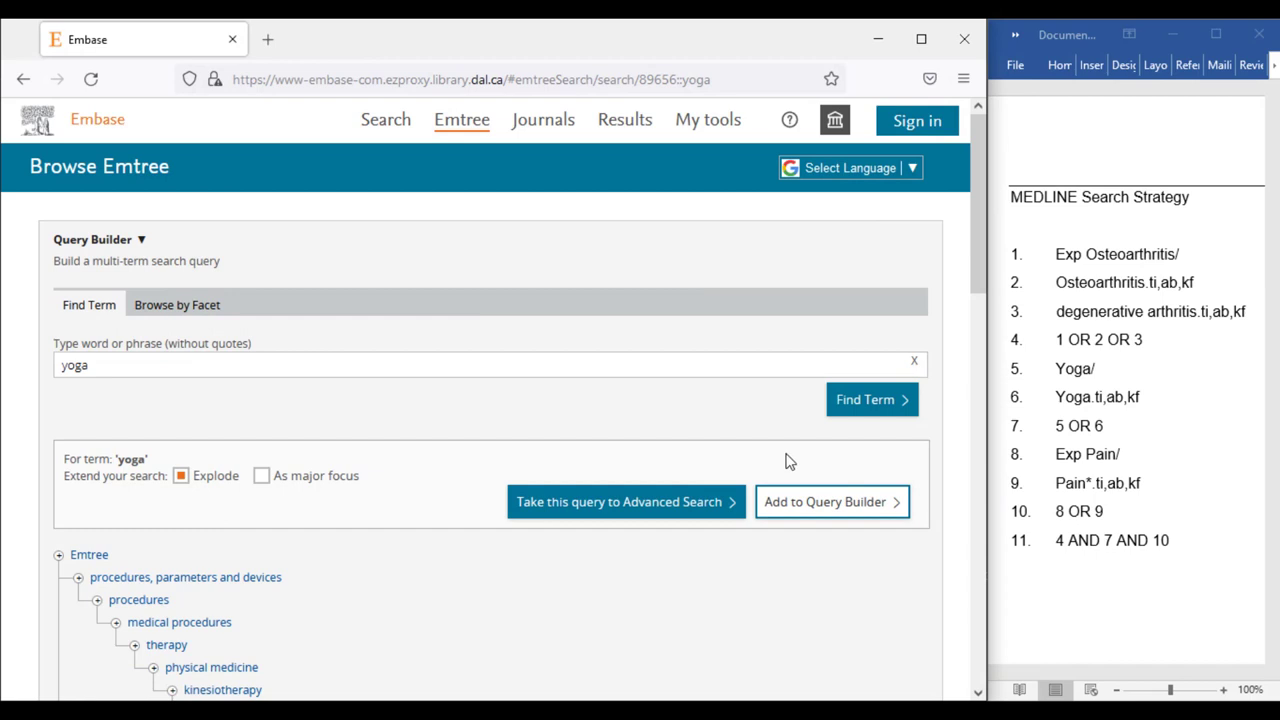
left_click(785, 505)
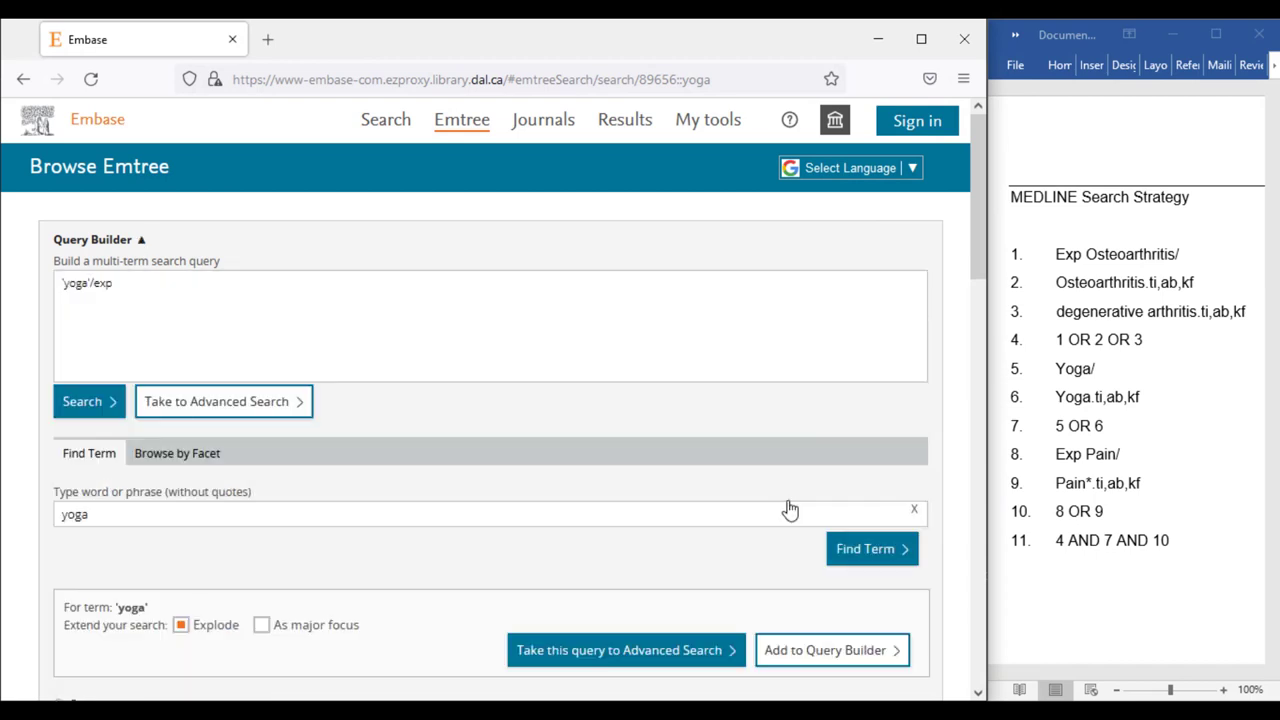
left_click(70, 402)
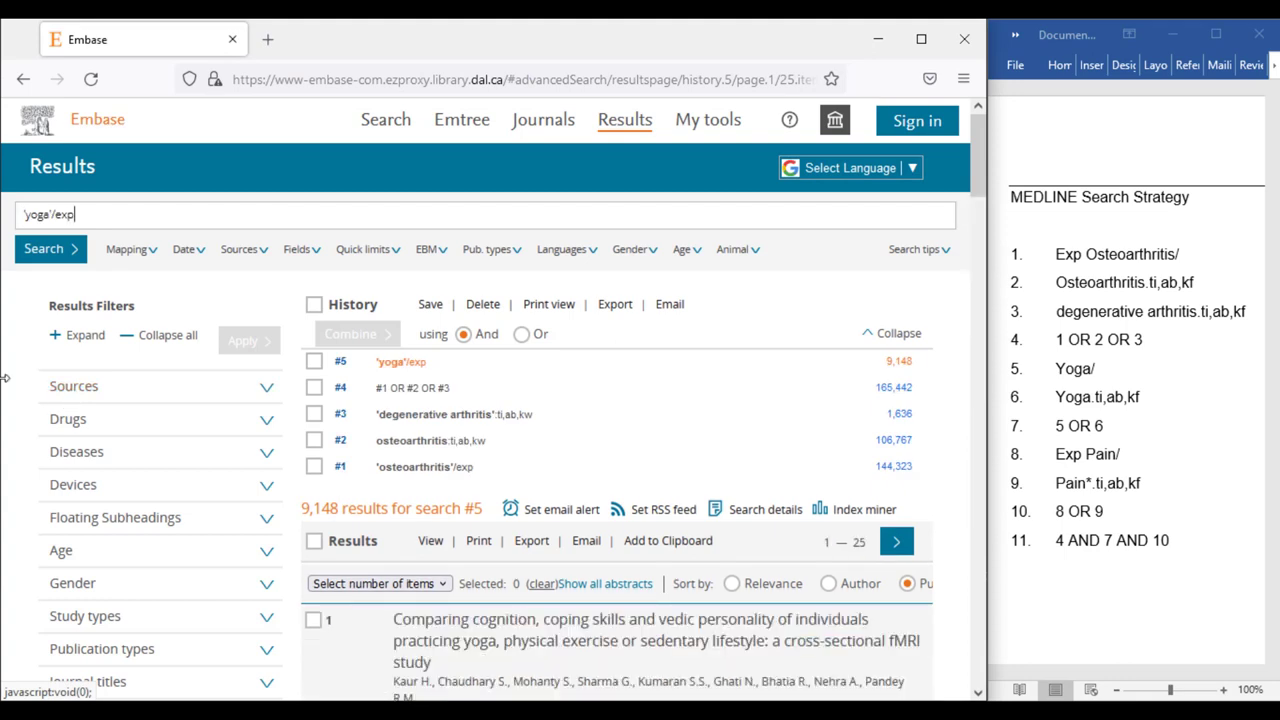
Step: Replace the 'yoga'/exp query with yoga:ti,ab,kw and run it as search #6 (8,065 results)
left_click(105, 216)
key("BackSpace")
key("BackSpace")
key("BackSpace")
key("BackSpace")
key("BackSpace")
key("BackSpace")
key("BackSpace")
key("BackSpace")
key("BackSpace")
key("BackSpace")
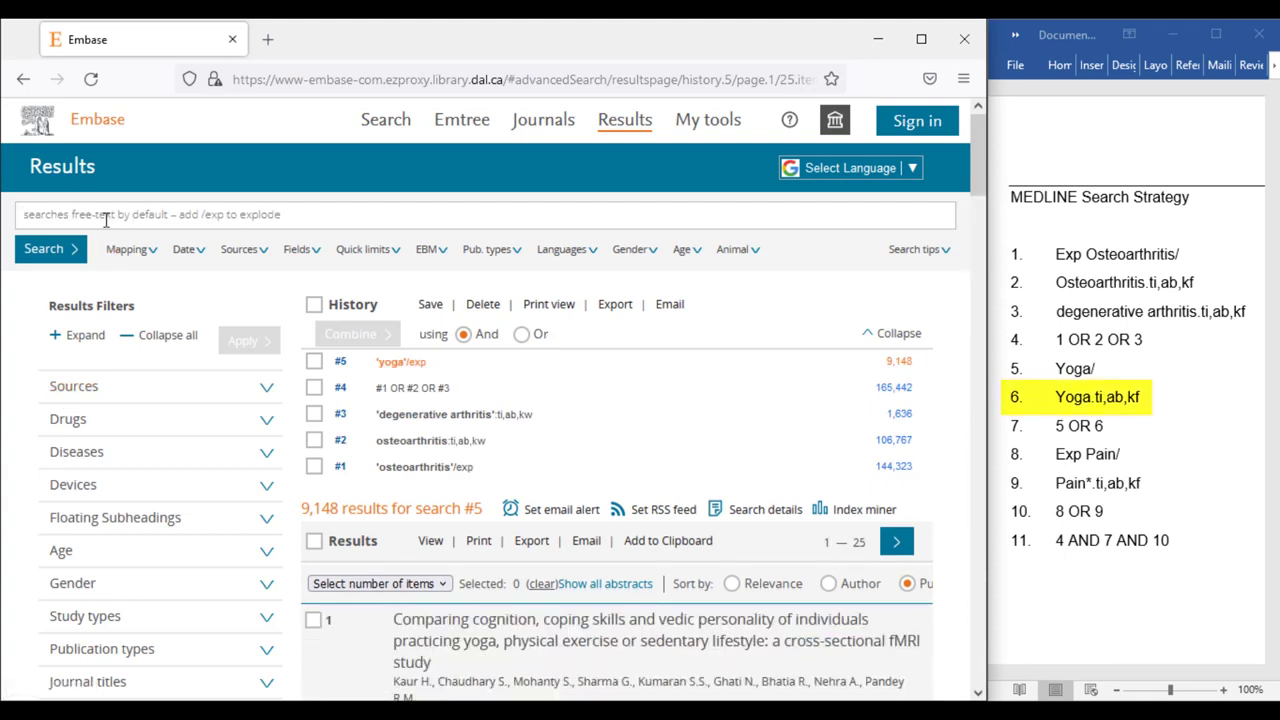
type("yoga")
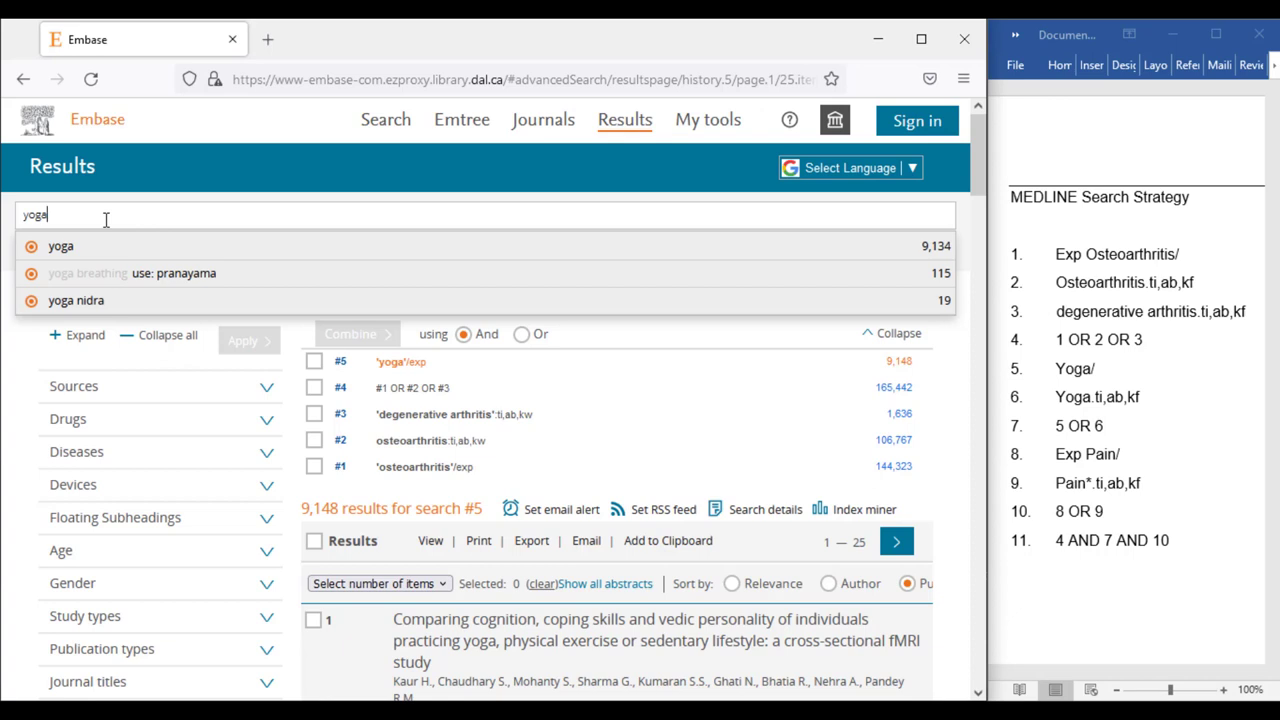
type(":ti,a")
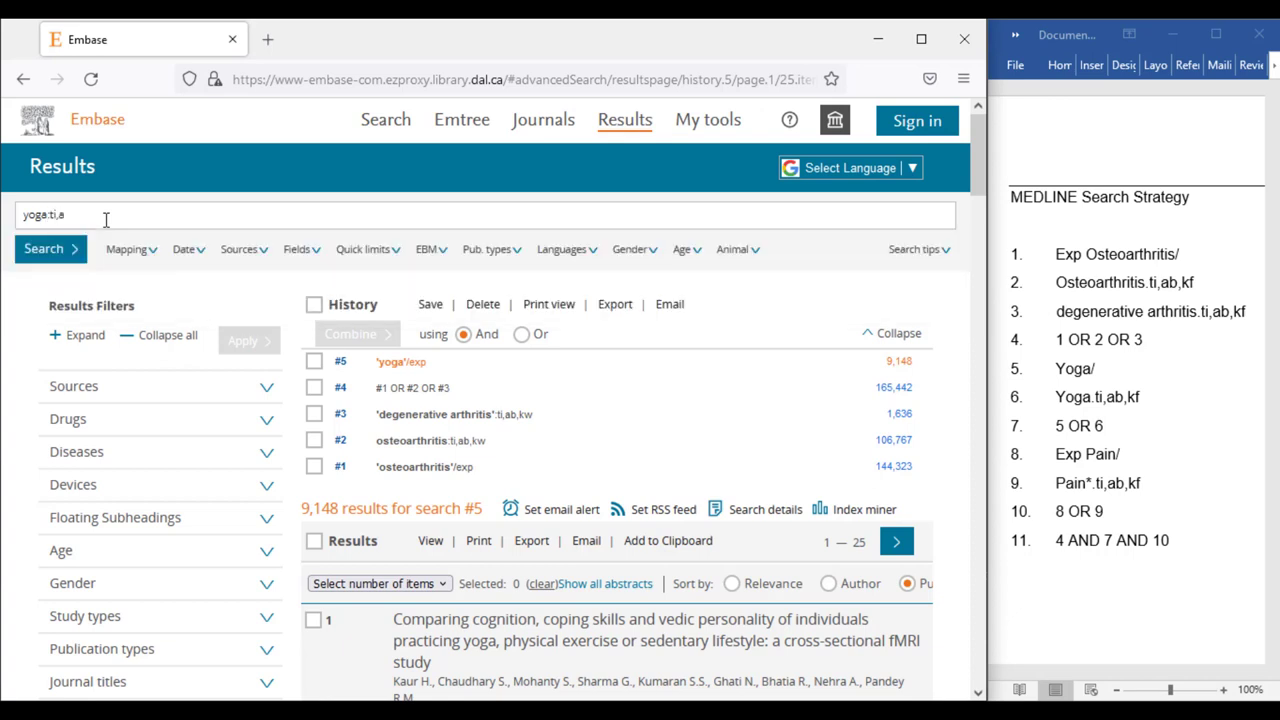
type("b,kw")
left_click(40, 249)
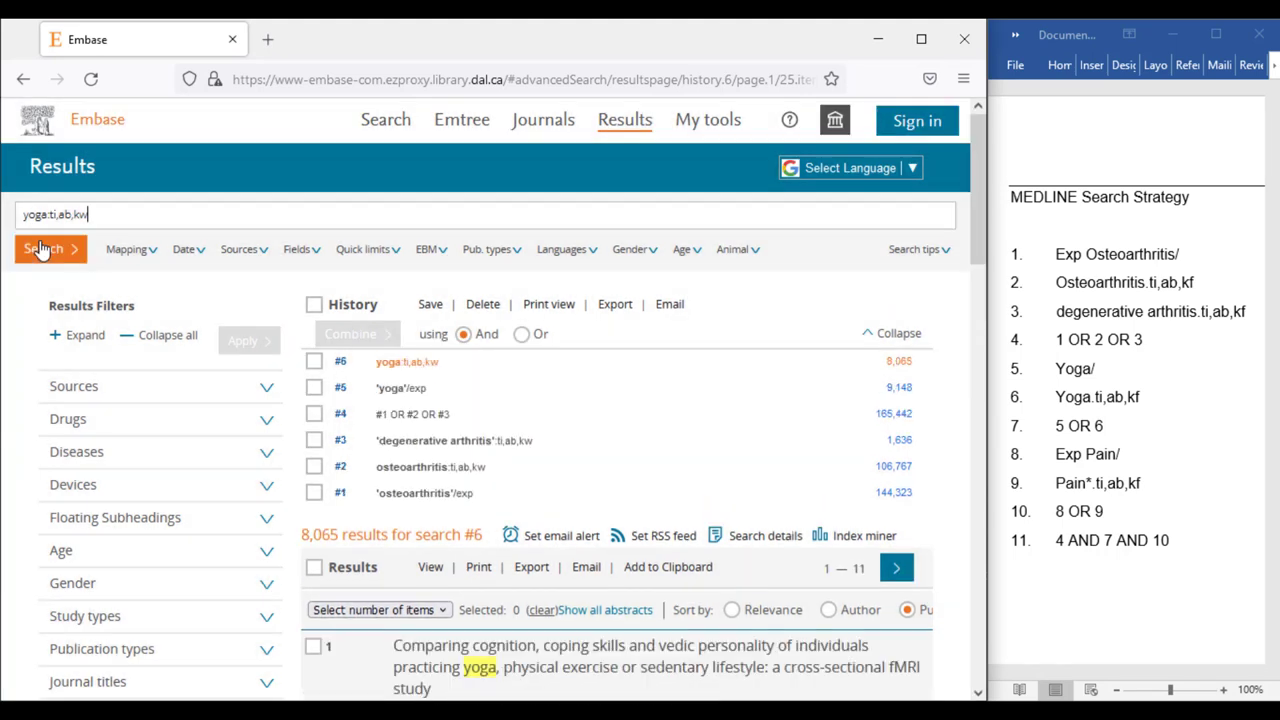
Step: Combine searches #5 and #6 with OR into search #7 for the yoga concept
left_click(314, 387)
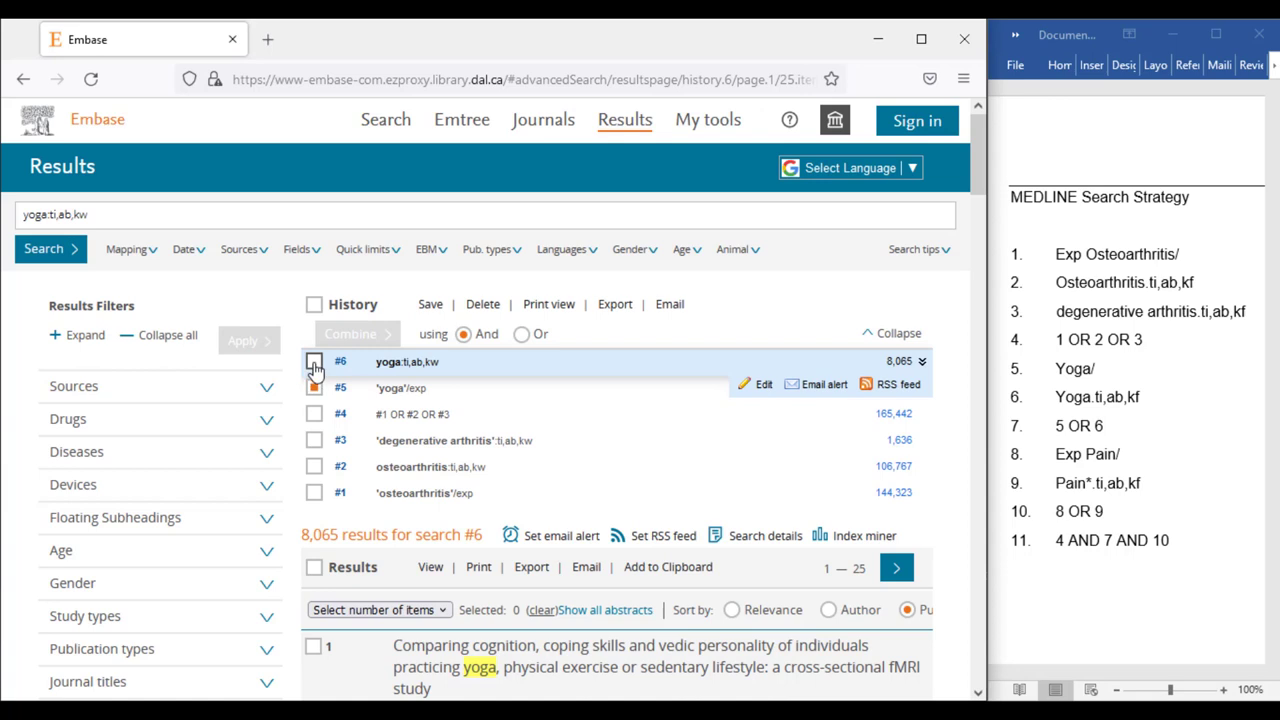
left_click(314, 361)
left_click(522, 336)
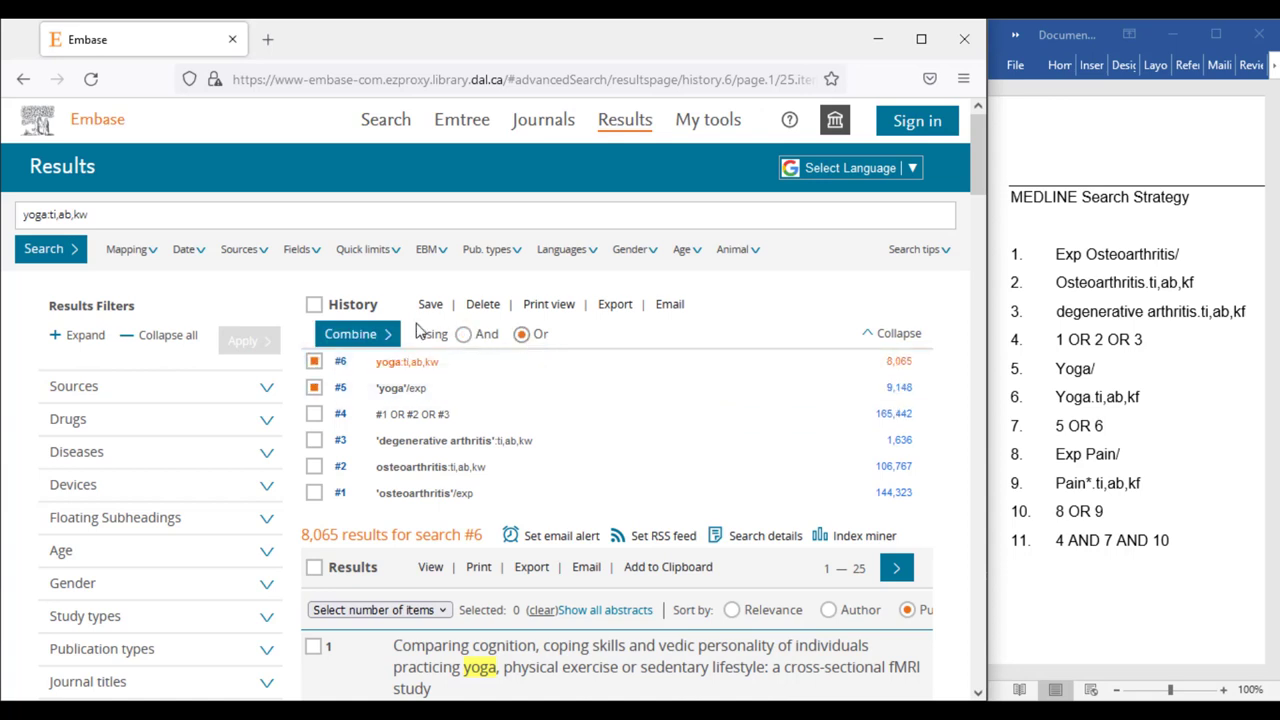
left_click(388, 338)
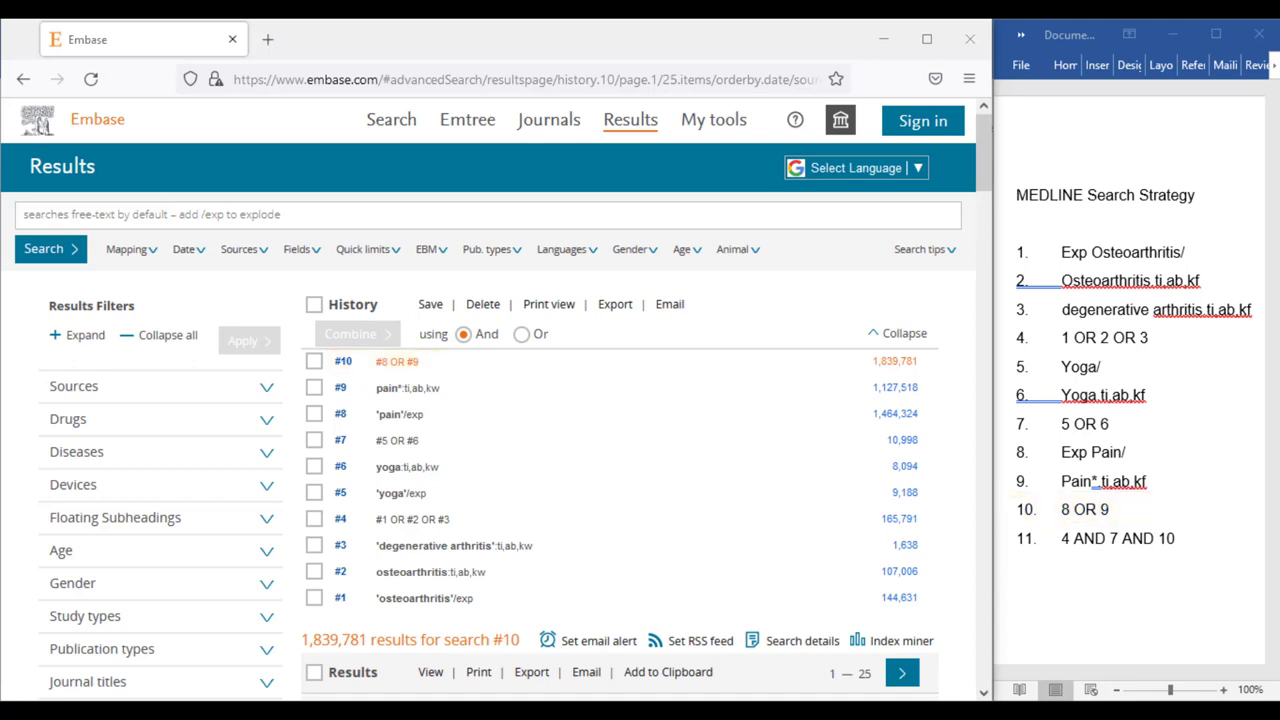
Step: Combine #4, #7 and #10 with AND into final search #11, returning 203 results
left_click(315, 521)
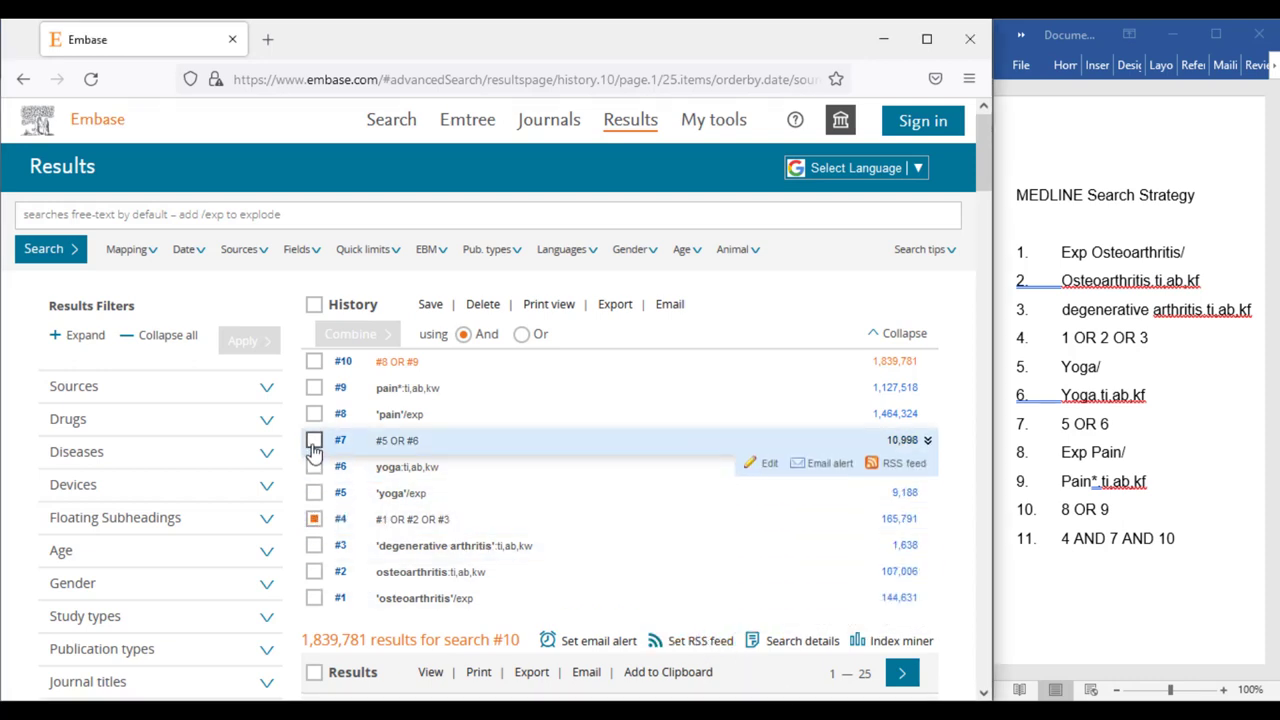
left_click(314, 440)
left_click(314, 361)
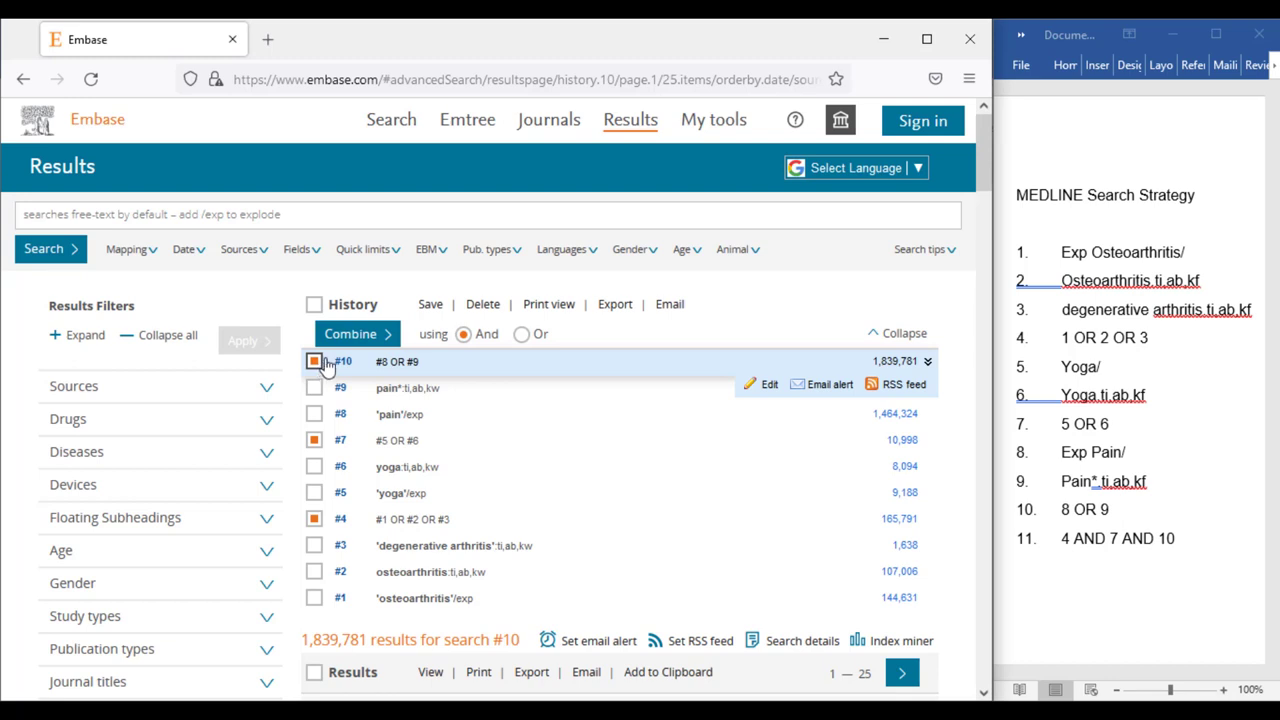
left_click(352, 336)
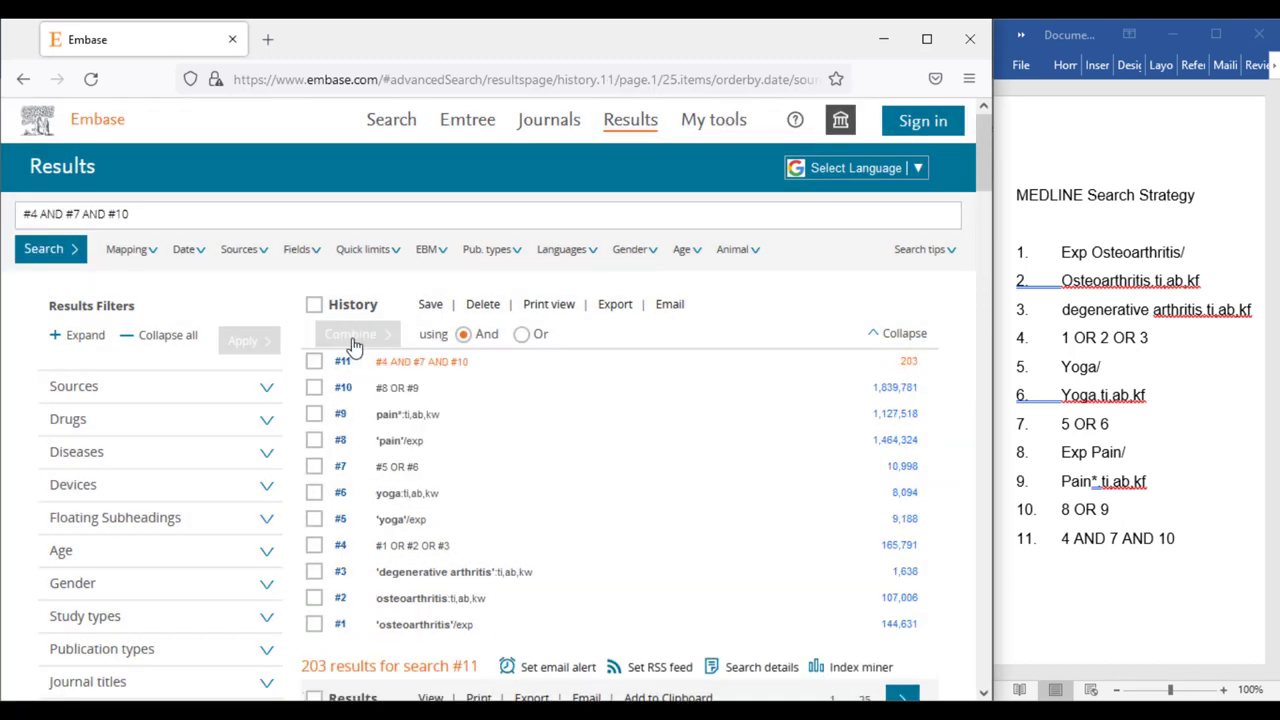